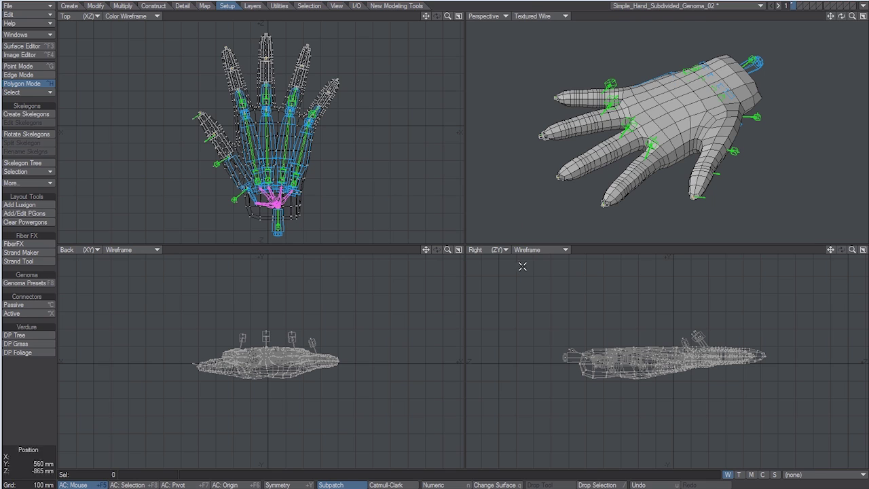
Select all the skelegons by polygon statistics, cut them from the hand mesh and paste them into layer 2.
key(w)
drag(527, 153, 522, 138)
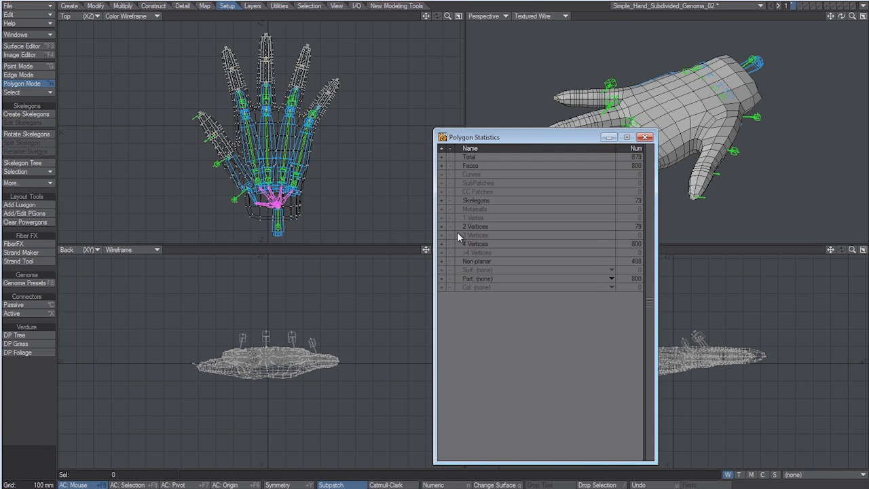
click(441, 200)
key(x)
click(643, 138)
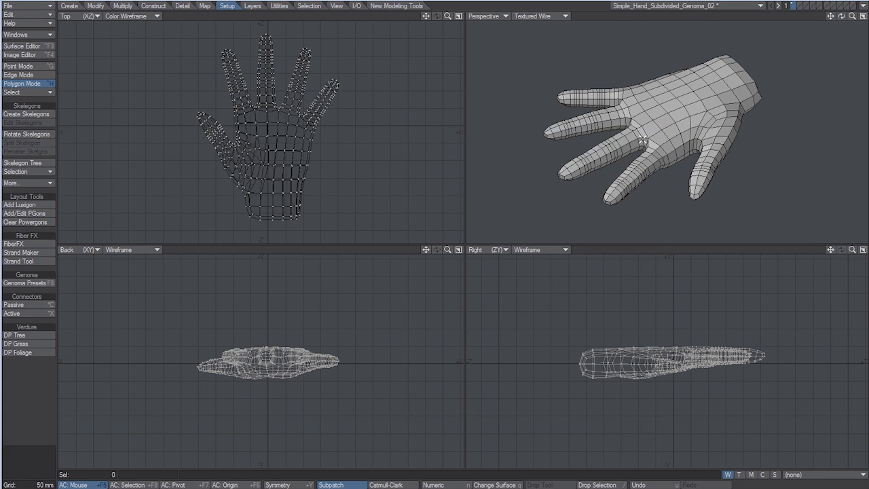
key(2)
key(v)
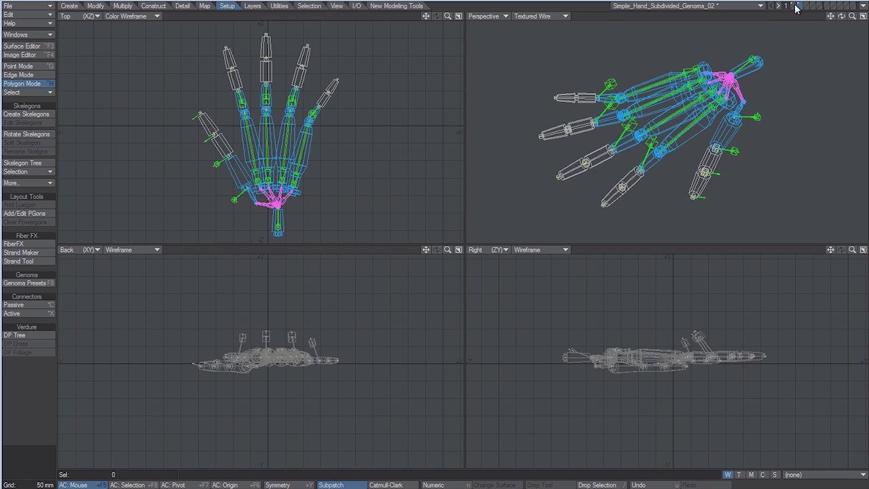
Return to the hand mesh layer, enlarge the perspective view and select all the thumb polygons down to the base.
click(795, 7)
key(KP_0)
scroll(492, 315, up, 6)
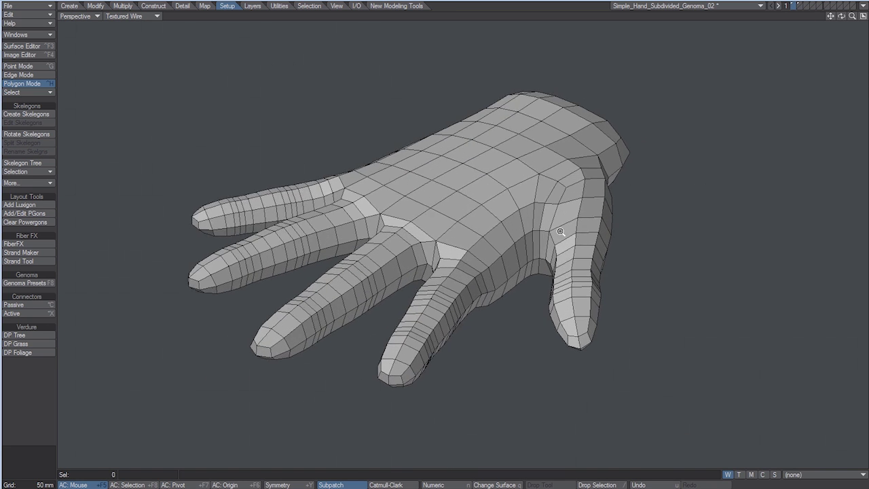
click(493, 329)
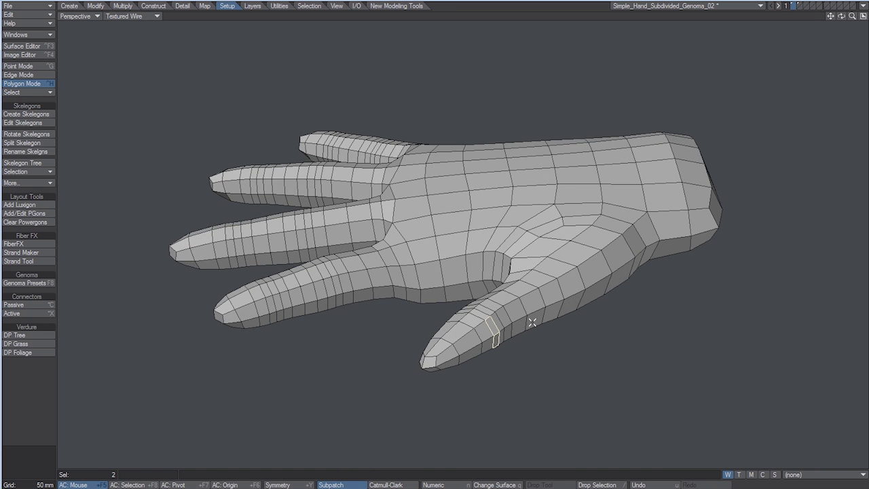
mouse_move(532, 322)
mouse_down()
mouse_move(461, 343)
mouse_move(591, 247)
mouse_move(575, 251)
mouse_move(555, 233)
mouse_move(507, 247)
mouse_up()
drag(498, 311, 523, 281)
click(487, 320)
alt+drag(537, 324, 486, 319)
mouse_move(517, 307)
mouse_down()
mouse_move(493, 293)
mouse_move(530, 277)
mouse_move(609, 345)
mouse_move(651, 299)
mouse_move(614, 279)
mouse_move(574, 310)
mouse_move(508, 301)
mouse_move(689, 342)
mouse_up()
click(530, 275)
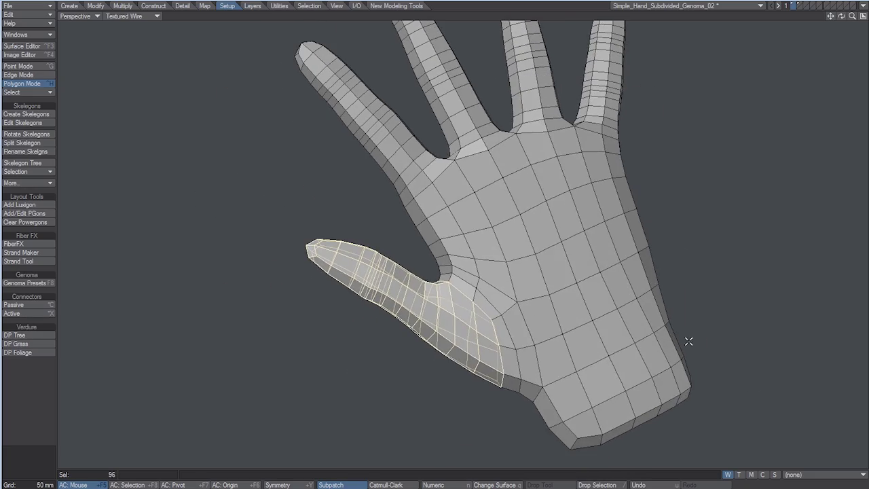
Create a weight map named W_Finger_01 with a 100% initial value for the thumb polygons and hide them.
click(808, 474)
click(800, 471)
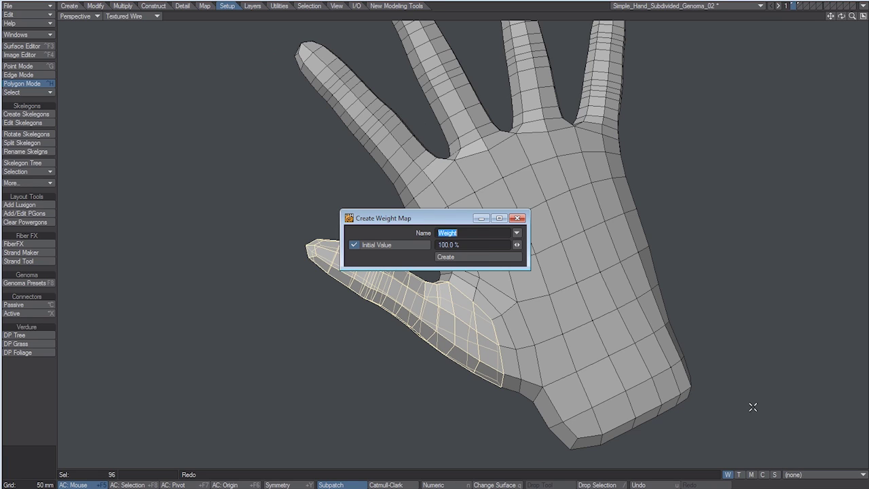
text(W_Finger_01)
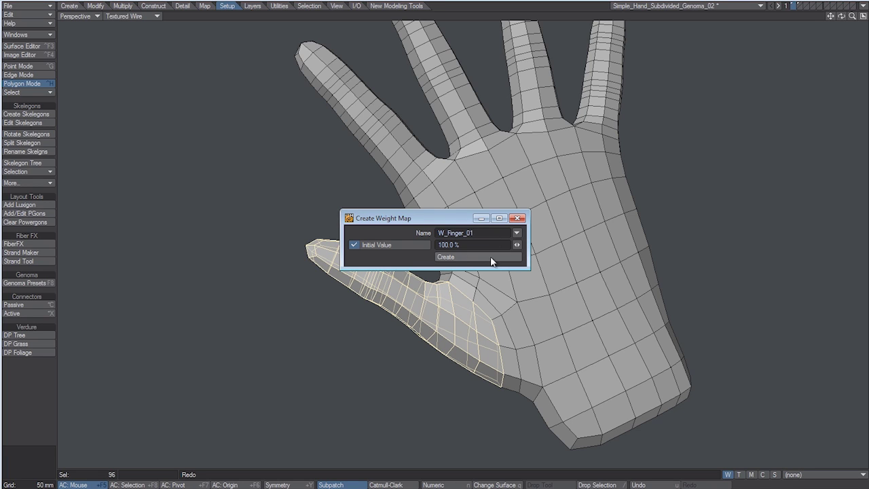
click(490, 256)
drag(443, 220, 736, 166)
key(minus)
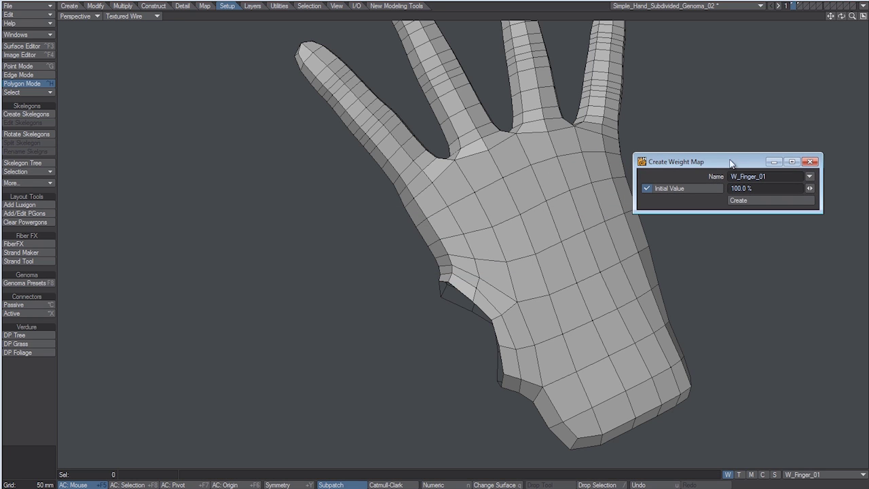
Select a polygon strip on the index finger and expand the selection to cover the whole finger to its base.
alt+drag(498, 183, 453, 315)
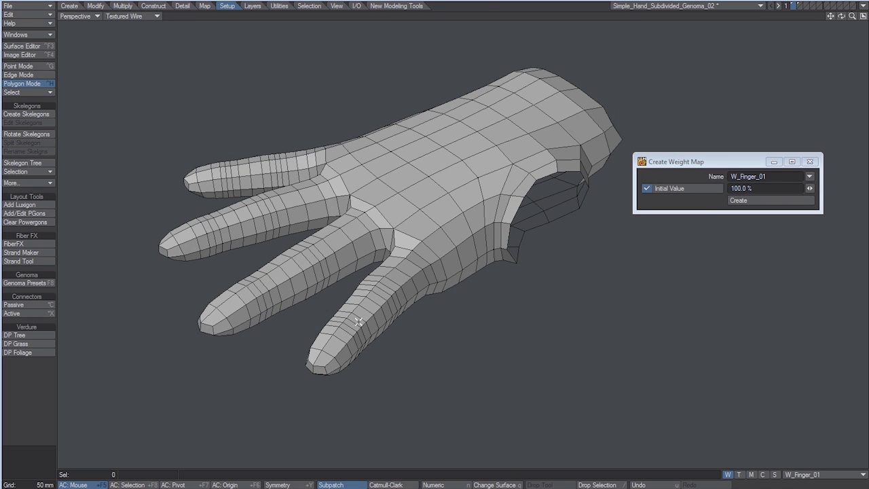
drag(361, 326, 366, 331)
key(shift+bracketright)
key(shift+bracketright)
key(shift+bracketright)
key(shift+bracketright)
key(shift+bracketright)
key(shift+bracketright)
key(shift+bracketright)
key(shift+bracketright)
key(shift+bracketright)
key(shift+bracketright)
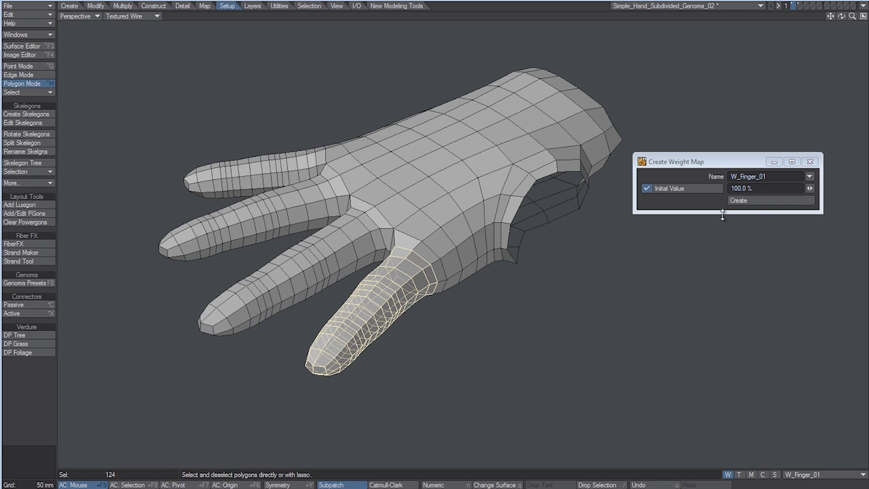
Create a weight map named W_Finger_02 at 100% for the index finger polygons and hide them.
click(782, 176)
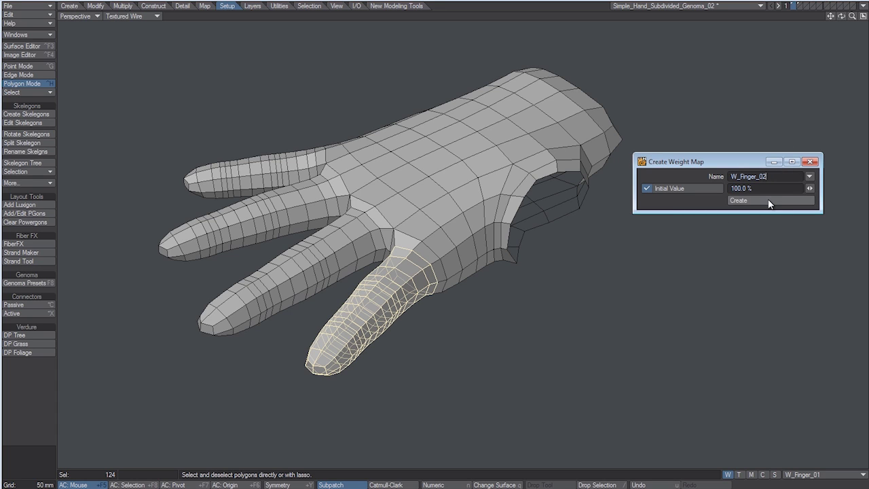
click(746, 201)
key(minus)
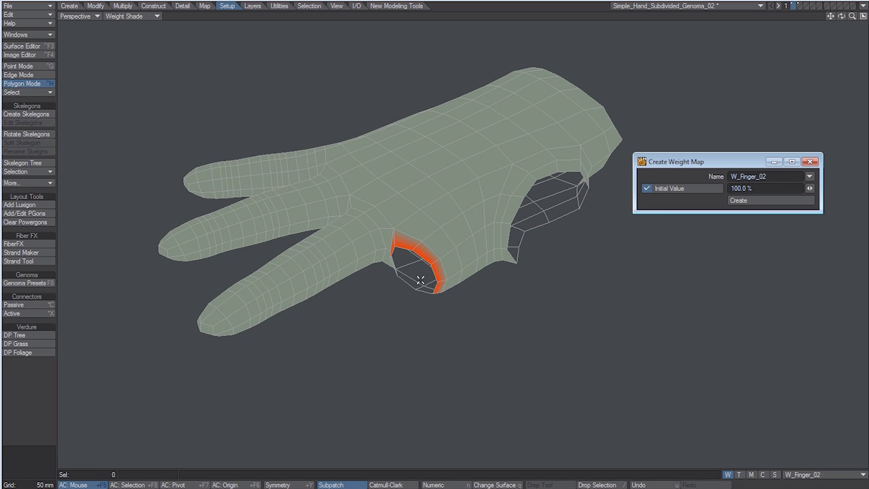
Create 100% weight maps W_Finger_03, W_Finger_04 and W_Finger_05 for the middle, ring and little fingers, hiding each finger in turn.
drag(283, 287, 377, 234)
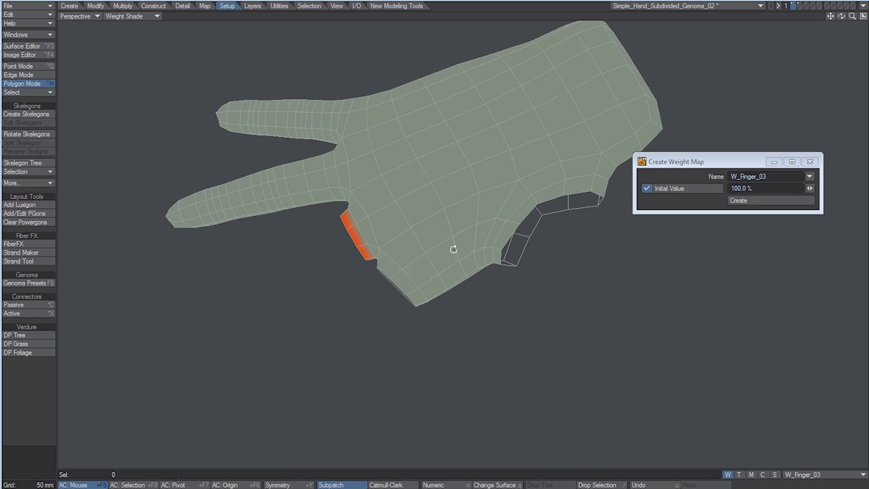
alt+drag(453, 250, 468, 238)
click(382, 233)
click(753, 201)
alt+drag(515, 299, 489, 291)
drag(268, 135, 270, 142)
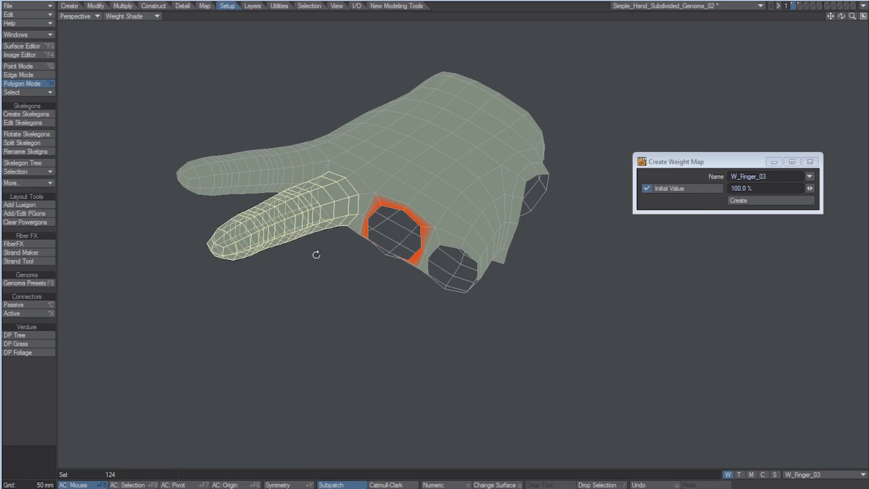
click(738, 200)
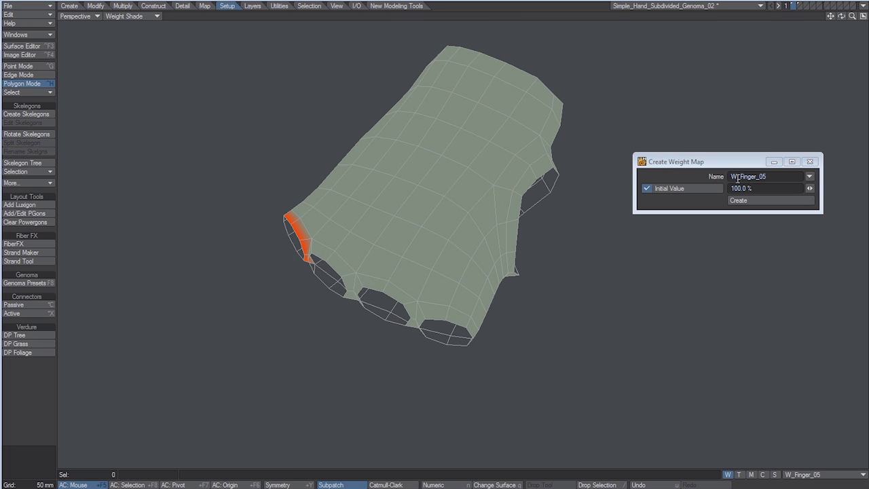
Create a weight map named W_Palm at 100% for the remaining palm polygons and unhide the finger polygons.
drag(737, 177, 773, 177)
text(palm)
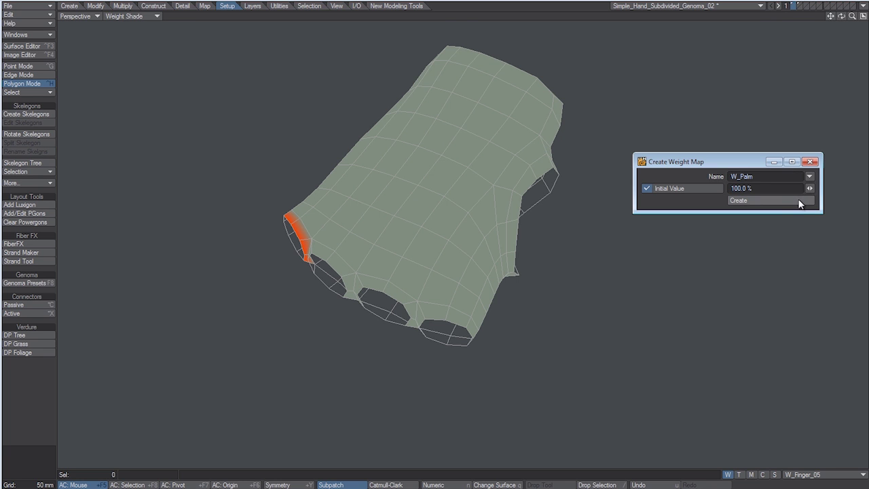
click(798, 200)
click(811, 161)
alt+drag(611, 262, 599, 164)
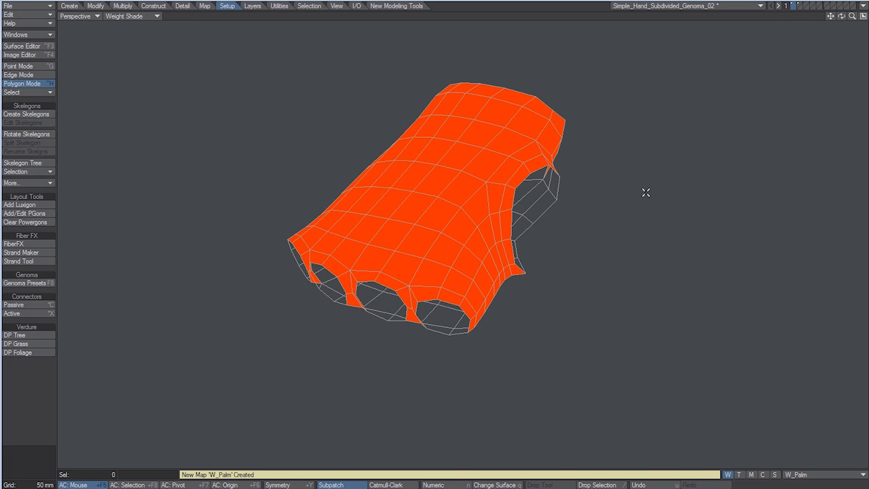
key(backslash)
alt+drag(685, 305, 579, 295)
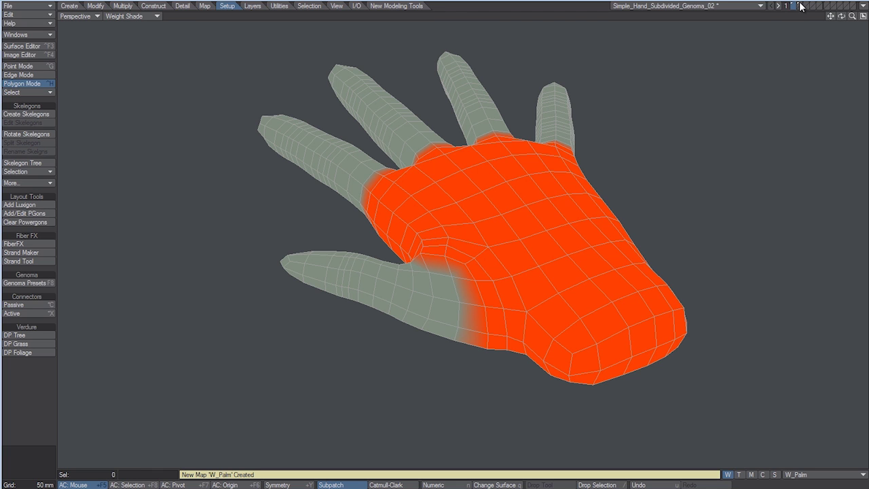
Switch to the skelegon layer and select the three thumb skelegons in polygon mode.
click(800, 5)
mouse_move(471, 220)
alt+mouse_down()
mouse_move(550, 256)
mouse_move(502, 314)
mouse_move(462, 331)
alt+mouse_up()
key(Page_Up)
key(Page_Up)
key(Page_Up)
key(Page_Up)
key(Page_Up)
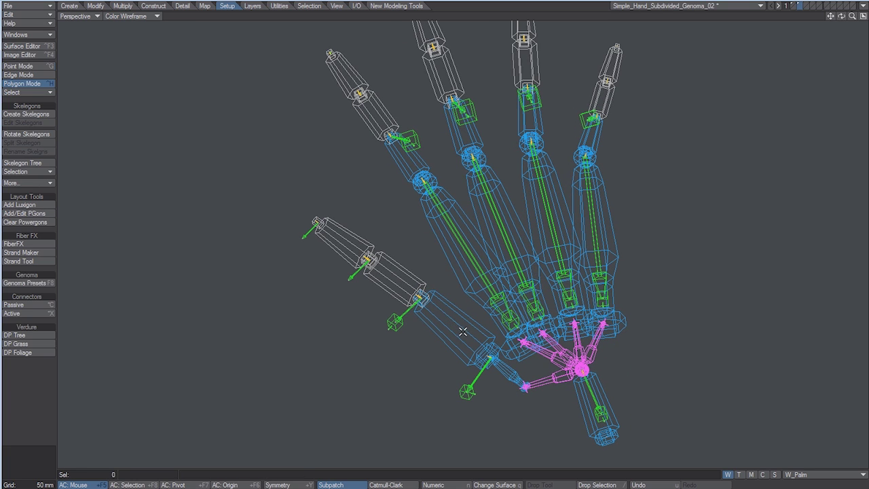
key(space)
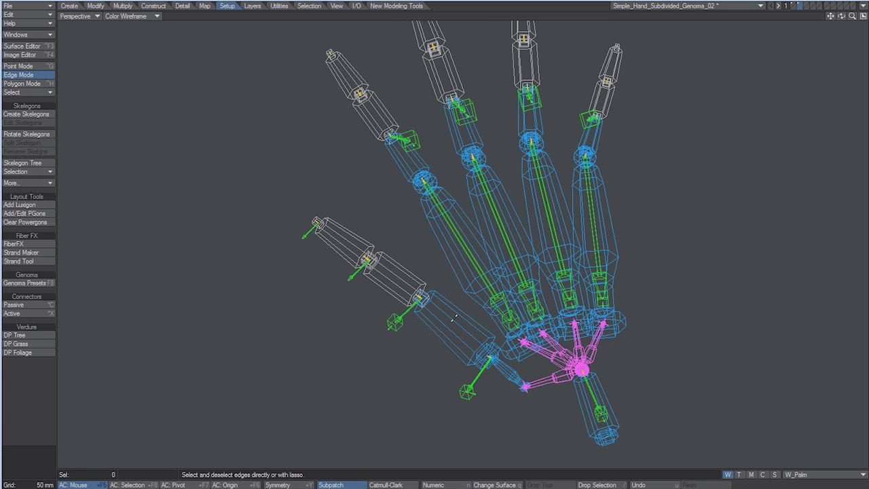
key(ctrl+h)
drag(452, 316, 342, 241)
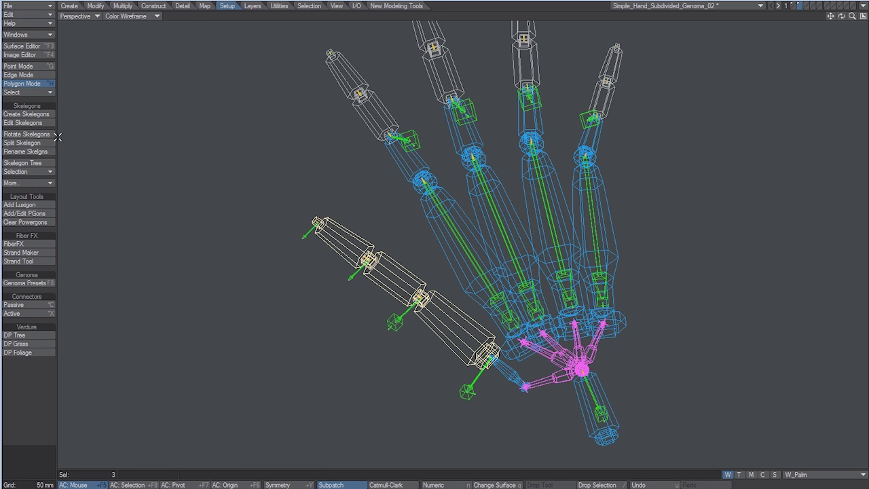
Set the weight map of the selected thumb skelegons to W_Finger_01.
click(31, 171)
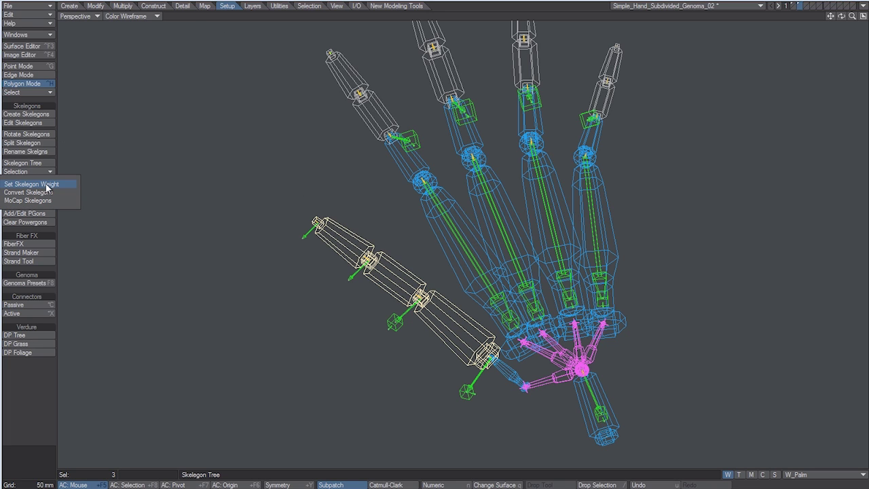
click(46, 185)
drag(536, 393, 631, 136)
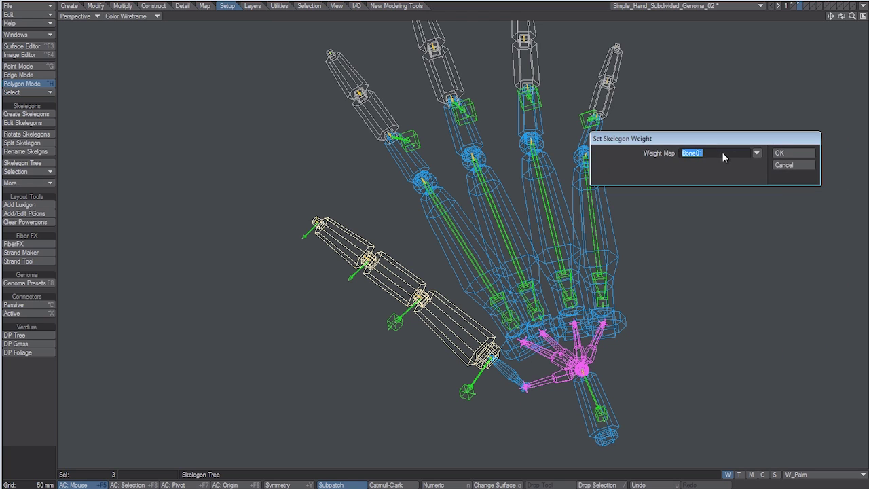
click(757, 153)
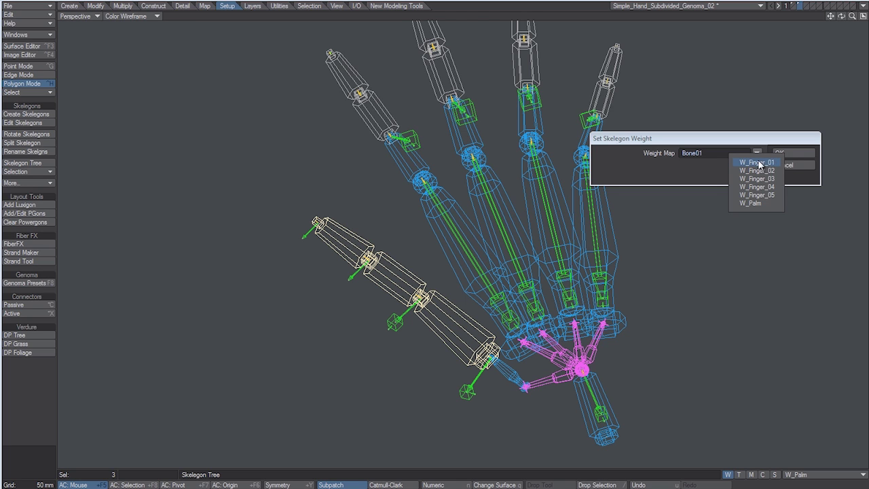
click(766, 162)
click(788, 157)
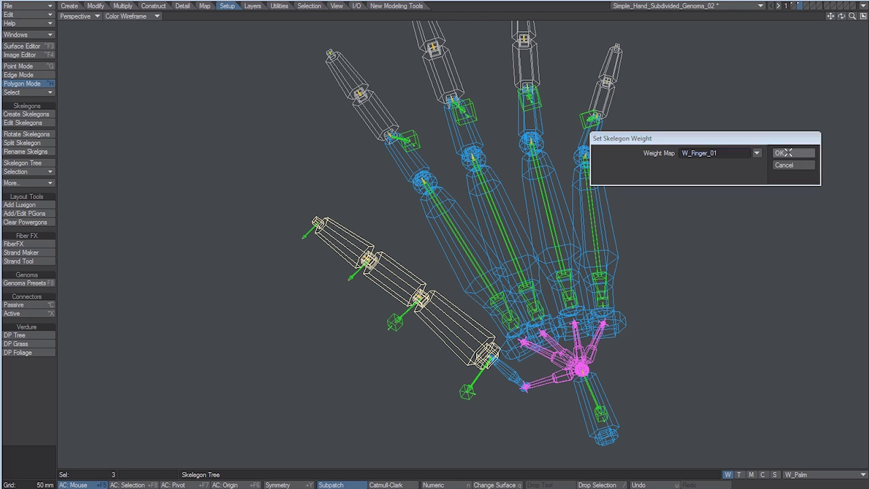
Select the three index finger skelegons and set their weight map to W_Finger_02.
alt+shift+drag(474, 285, 449, 320)
click(37, 405)
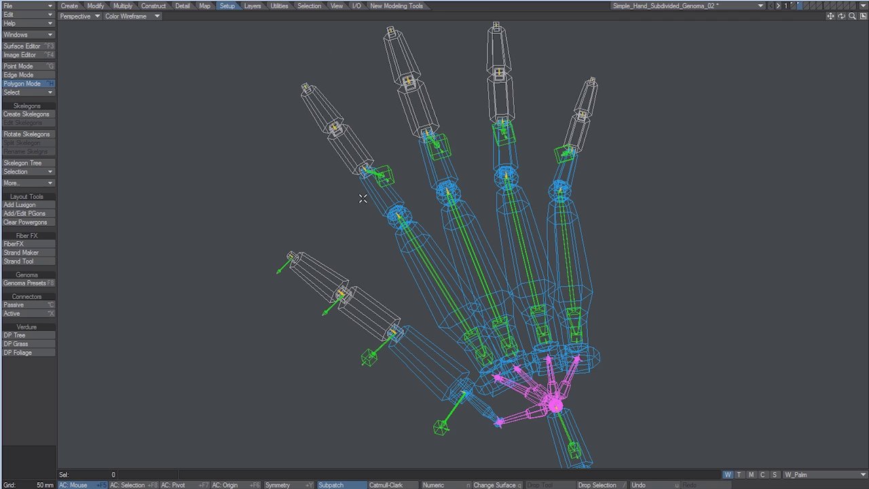
drag(380, 195, 323, 114)
click(33, 183)
click(35, 183)
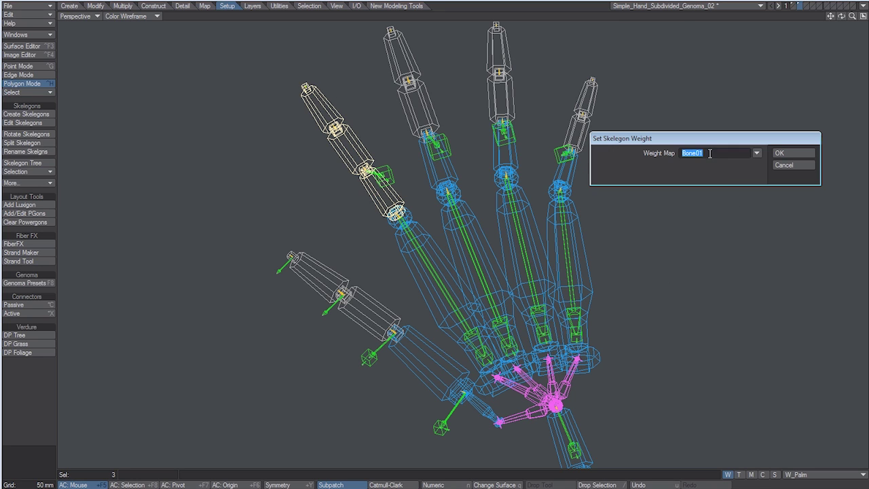
click(758, 153)
click(763, 172)
click(784, 155)
Select only the three middle finger skelegons and set their weight map to W_Finger_03.
click(41, 387)
drag(441, 164, 415, 52)
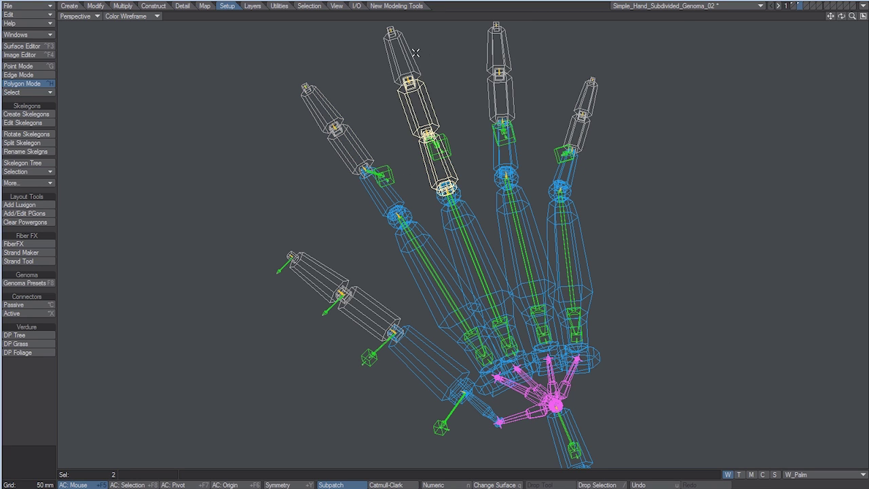
click(27, 182)
click(27, 178)
click(756, 152)
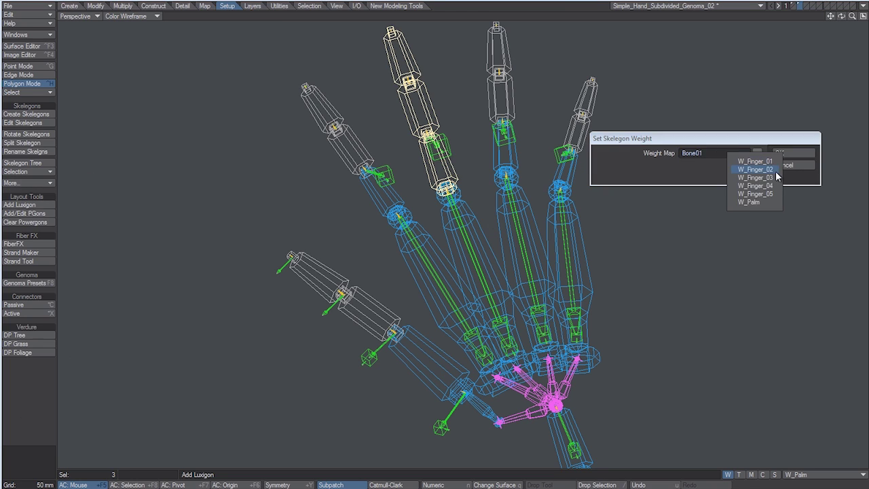
click(773, 177)
click(783, 155)
Select only the three ring finger skelegons and set their weight map to W_Finger_04.
click(37, 373)
drag(507, 163, 497, 49)
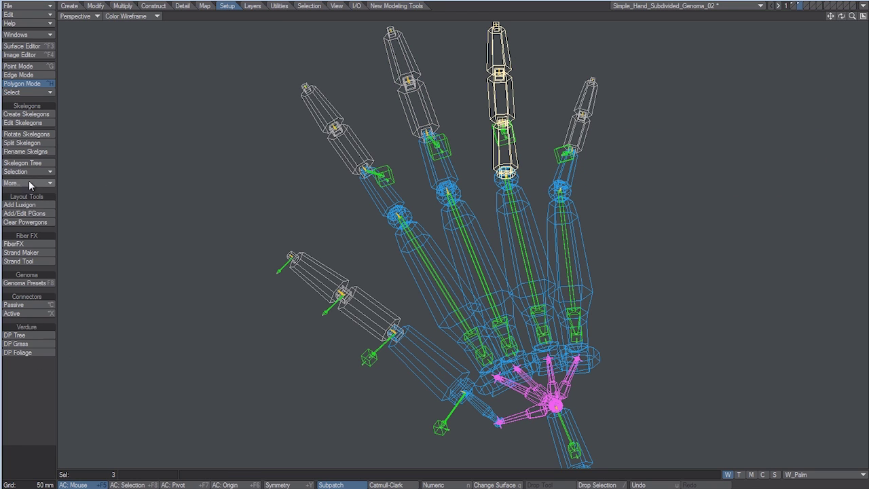
click(27, 182)
click(27, 178)
click(756, 152)
click(767, 180)
click(788, 154)
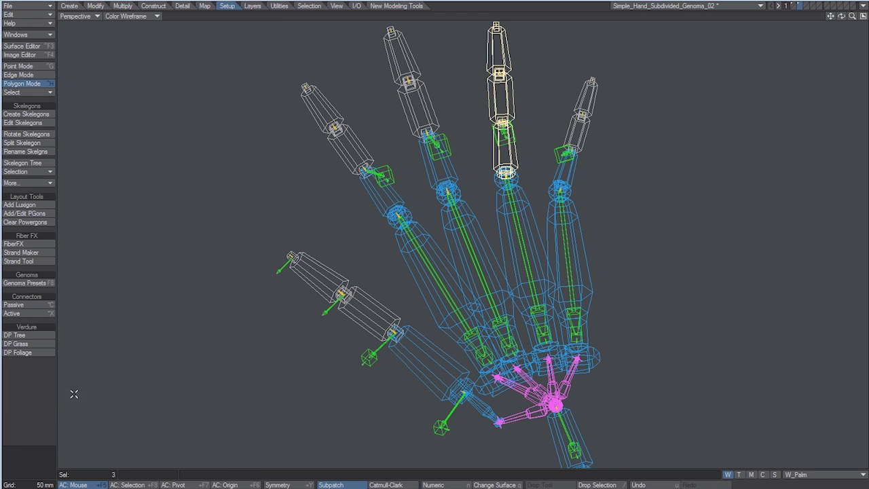
Select only the three little finger skelegons and set their weight map to W_Finger_05.
click(74, 394)
drag(570, 167, 587, 85)
click(27, 182)
click(27, 175)
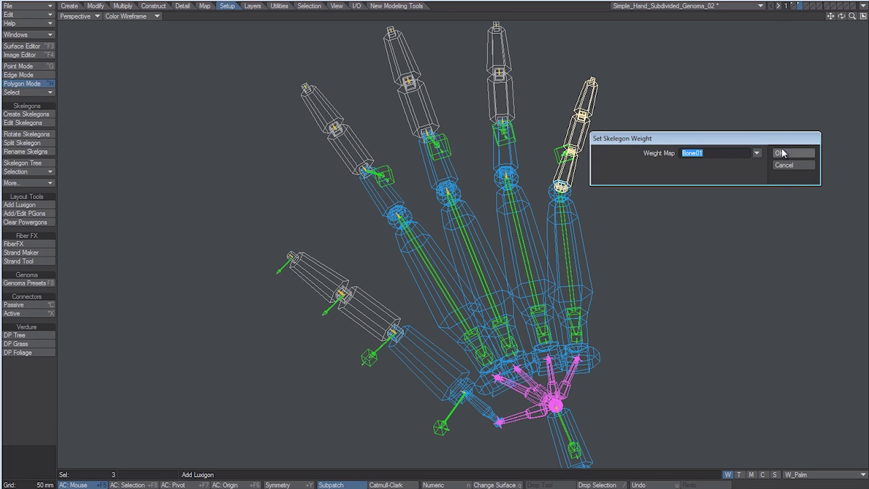
click(756, 153)
click(747, 197)
click(802, 157)
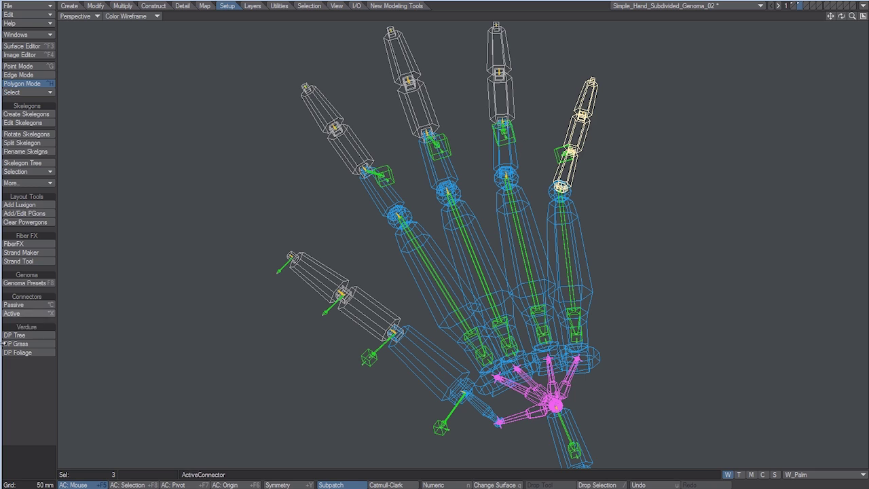
Drop the current selection and select the four palm skelegons, the wrist skelegon and the small skelegon at the base of the thumb.
key(/)
click(432, 266)
shift+click(501, 241)
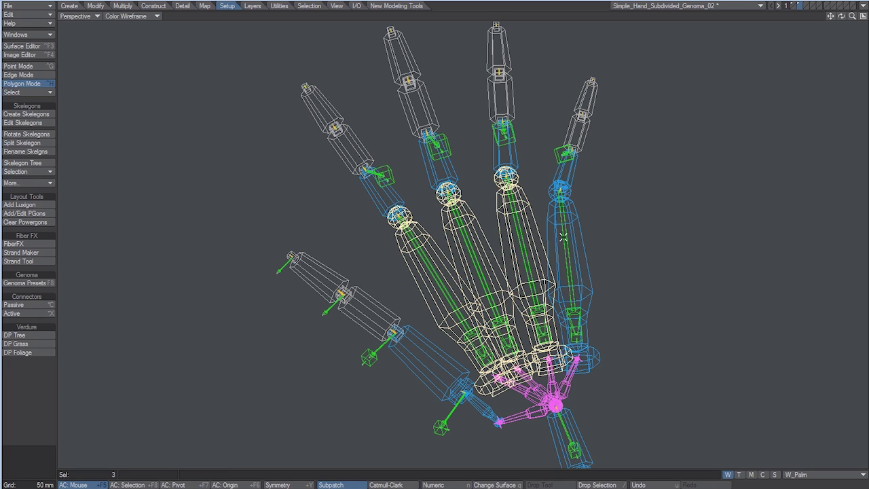
shift+click(574, 240)
alt+drag(583, 258, 616, 300)
shift+click(575, 226)
shift+click(518, 253)
shift+click(474, 252)
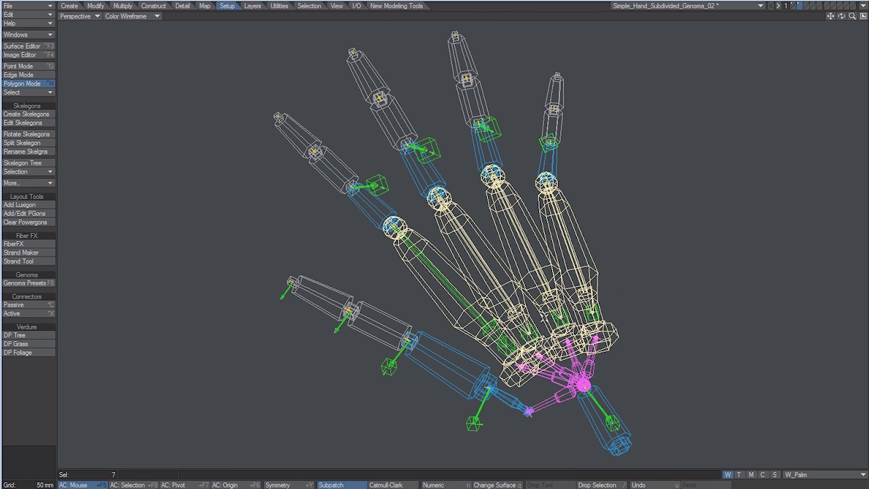
alt+drag(565, 265, 547, 251)
shift+click(600, 408)
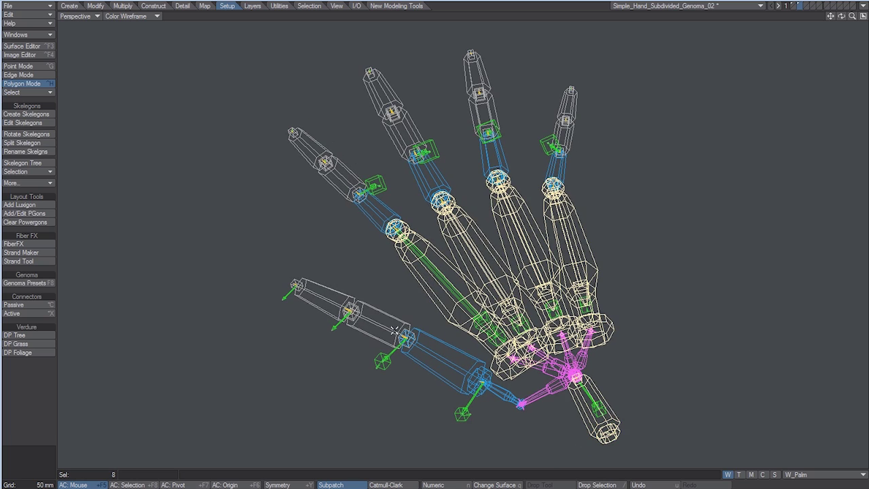
alt+drag(489, 364, 533, 400)
click(533, 400)
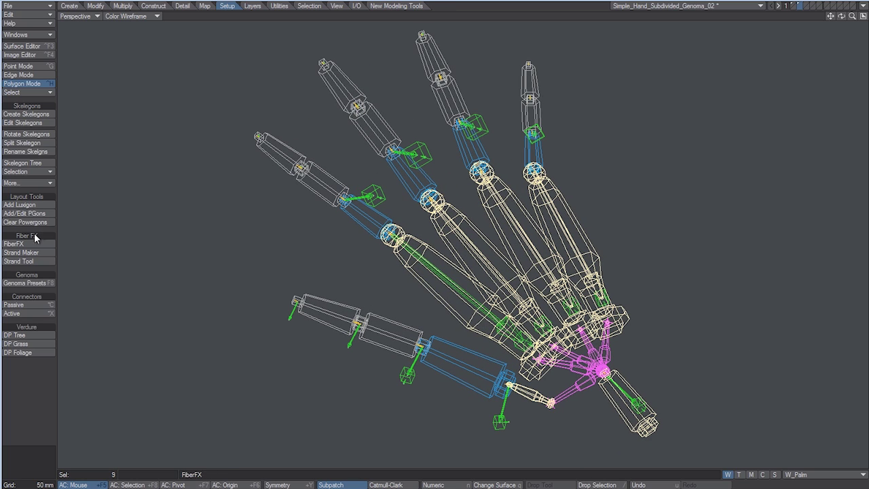
Set the selected skelegons' weight map to W_Palm and drop the selection.
click(28, 183)
click(27, 181)
click(756, 153)
click(768, 195)
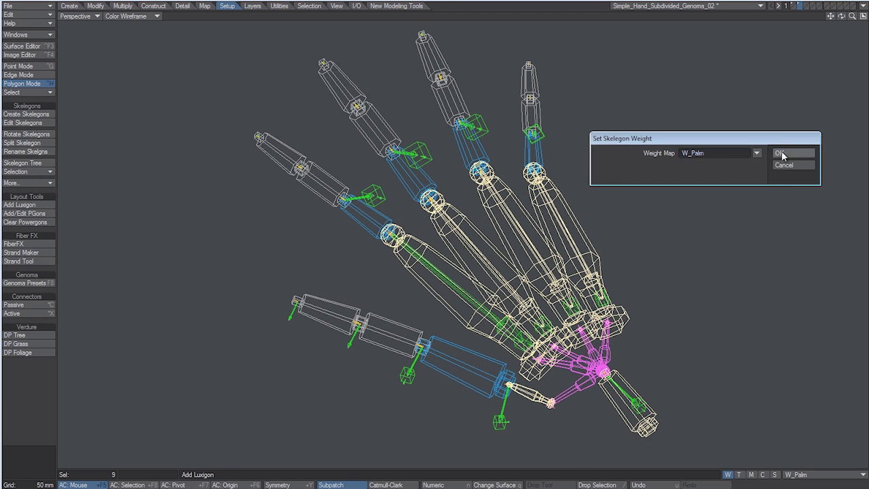
click(782, 155)
click(45, 412)
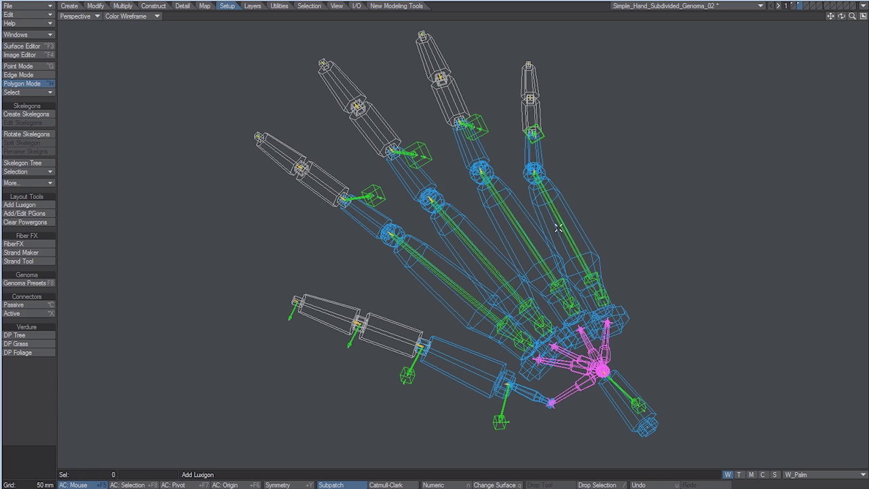
Show the hand mesh together with the skelegons in four views and send the object to Layout.
click(800, 7)
key(KP_0)
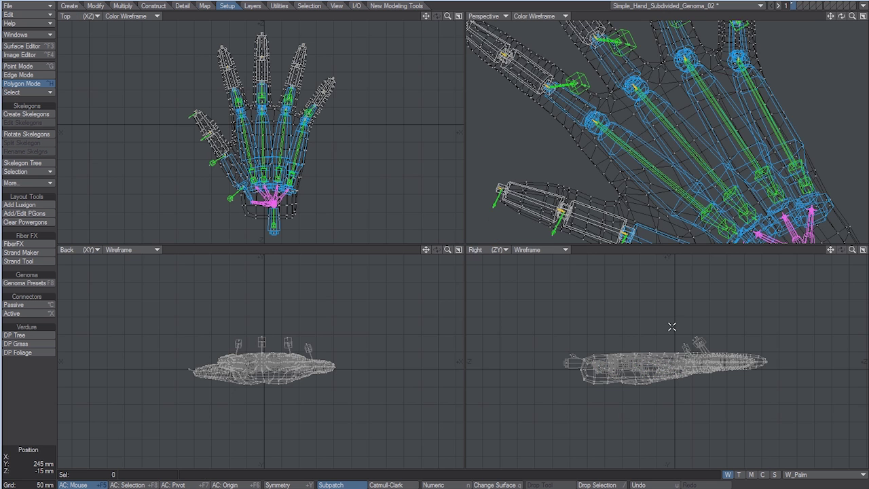
key(a)
scroll(676, 147, up, 5)
alt+drag(717, 157, 714, 140)
click(863, 10)
click(839, 24)
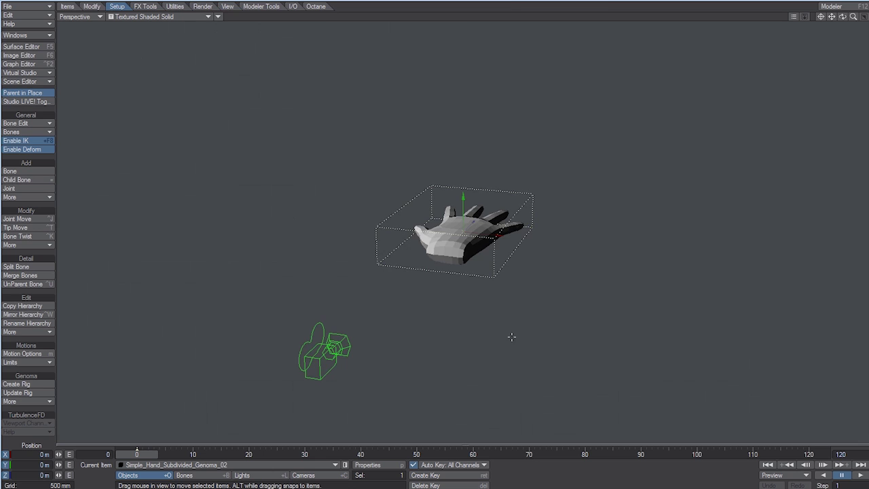
Create the Genoma rig for the hand and set the viewport shading to Textured Shaded Solid Wireframe.
scroll(511, 278, up, 5)
alt+drag(511, 278, 635, 296)
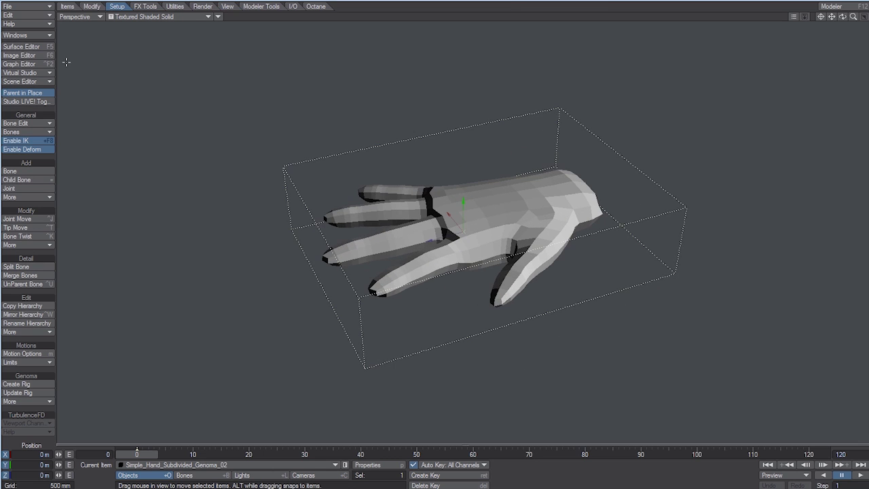
click(27, 383)
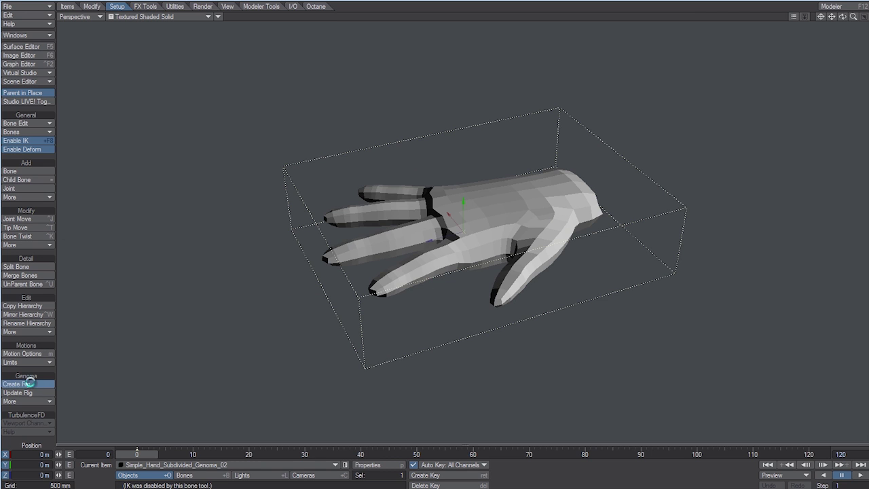
alt+drag(440, 272, 442, 242)
scroll(442, 242, up, 2)
click(160, 16)
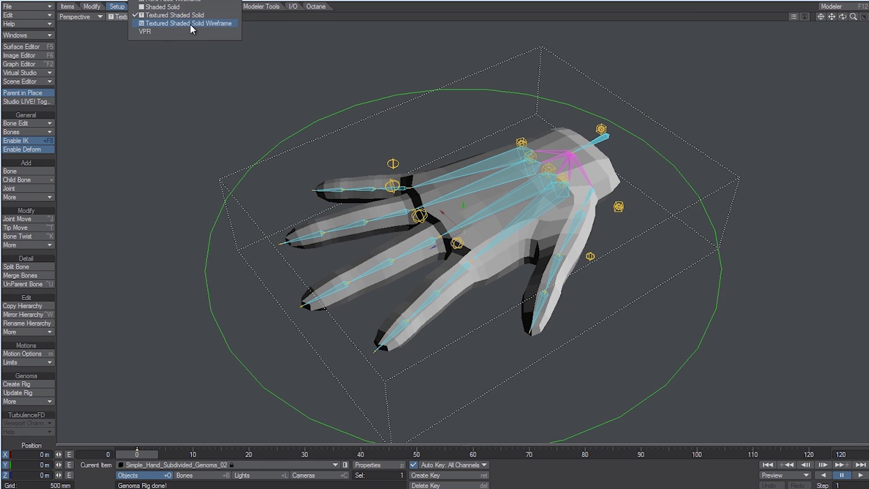
click(190, 27)
Open the bone properties and check the weight map assigned to a palm bone, the thumb base bone and an index finger bone.
click(457, 243)
key(shift+b)
key(p)
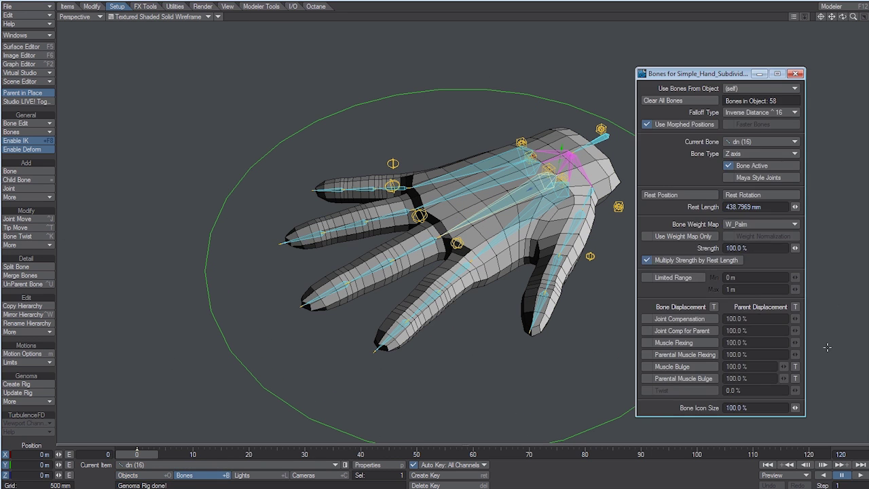
click(590, 190)
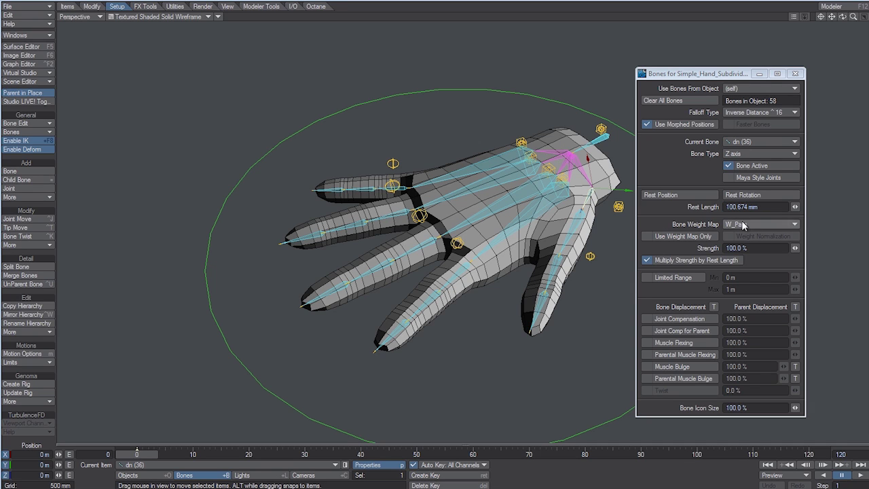
click(589, 147)
click(466, 264)
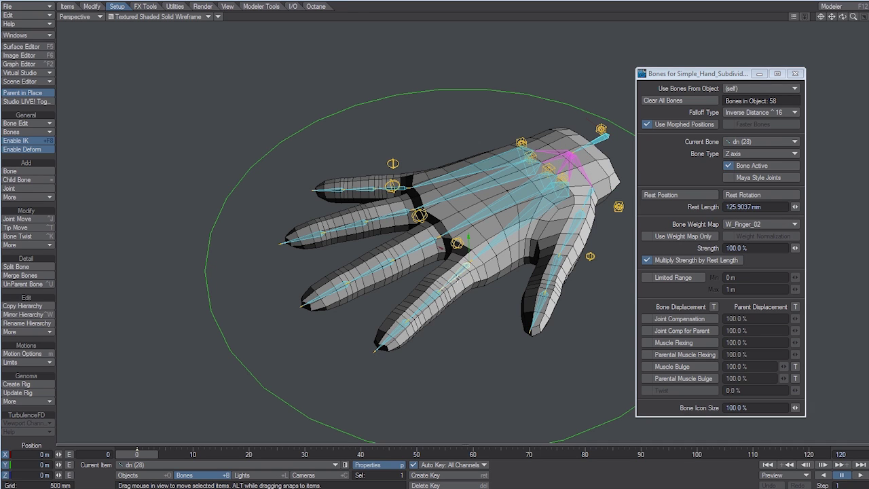
click(403, 229)
click(393, 194)
Rotate the index finger controller to about 6.5° heading, 13.5° pitch and 37.8° bank to curl the finger.
click(407, 200)
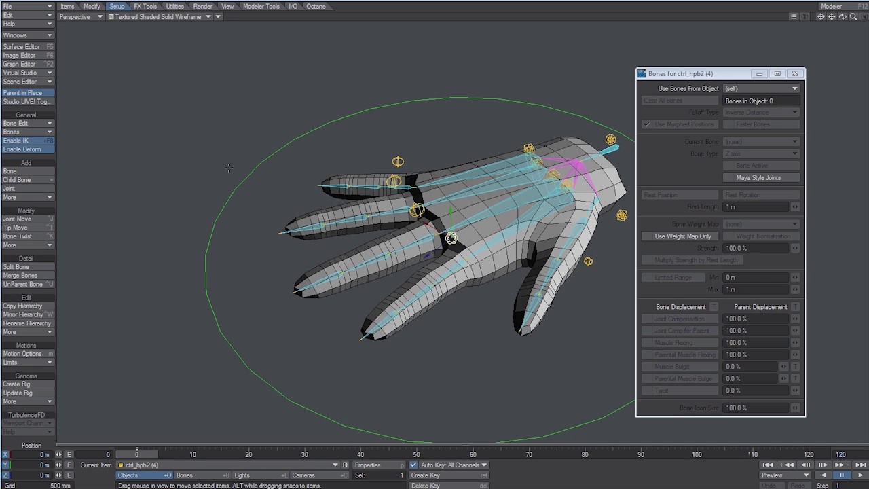
key(y)
right_drag(543, 335, 566, 335)
key(t)
drag(566, 335, 574, 380)
drag(465, 300, 511, 337)
key(ctrl+z)
key(y)
drag(452, 239, 452, 237)
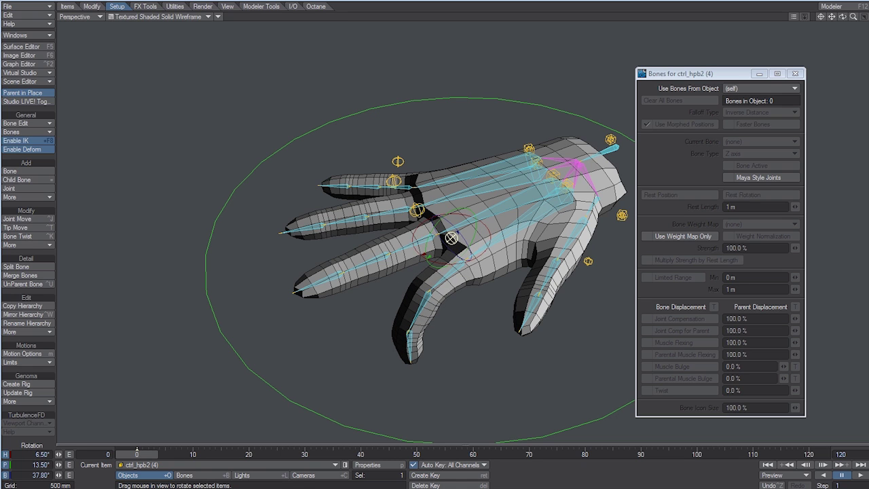
Rotate the middle finger controller to a bank of about 74° to curl the finger under the hand.
click(417, 210)
right_drag(416, 210, 582, 237)
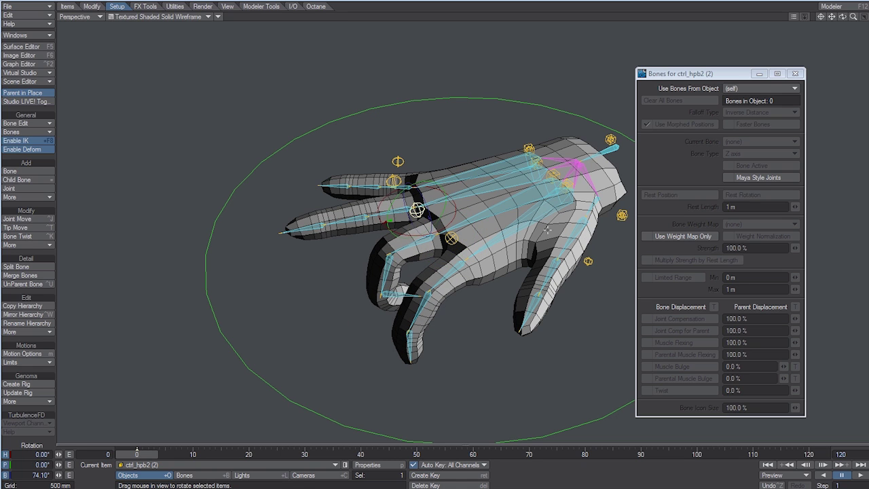
drag(436, 180, 467, 286)
Rotate the thumb controller to about -19.8° heading, 1.4° pitch and 32.7° bank, and adjust the thumb base controller.
alt+drag(425, 202, 485, 305)
click(485, 304)
right_drag(484, 305, 485, 304)
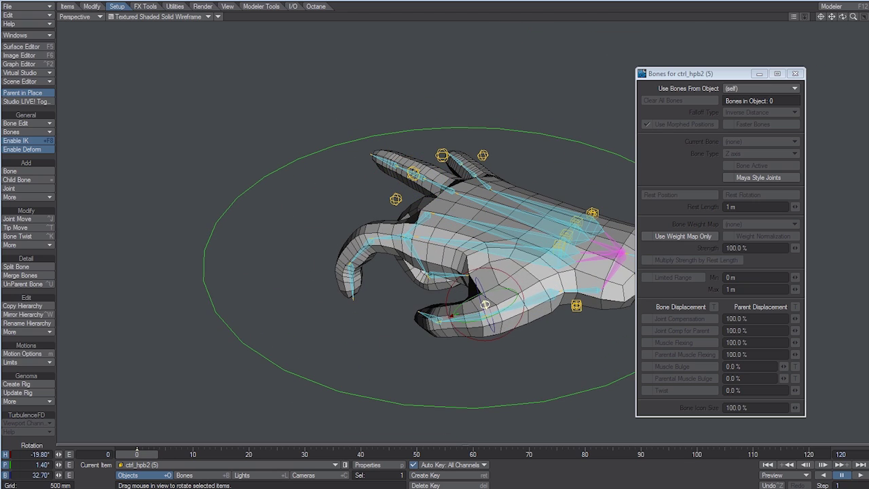
click(577, 306)
mouse_move(577, 305)
mouse_down()
mouse_move(586, 307)
mouse_move(568, 309)
mouse_up()
alt+drag(490, 325, 557, 330)
Switch to Modeler and bend the whole hand and its skelegons by about 75° from the side view.
key(F12)
alt+drag(690, 183, 679, 193)
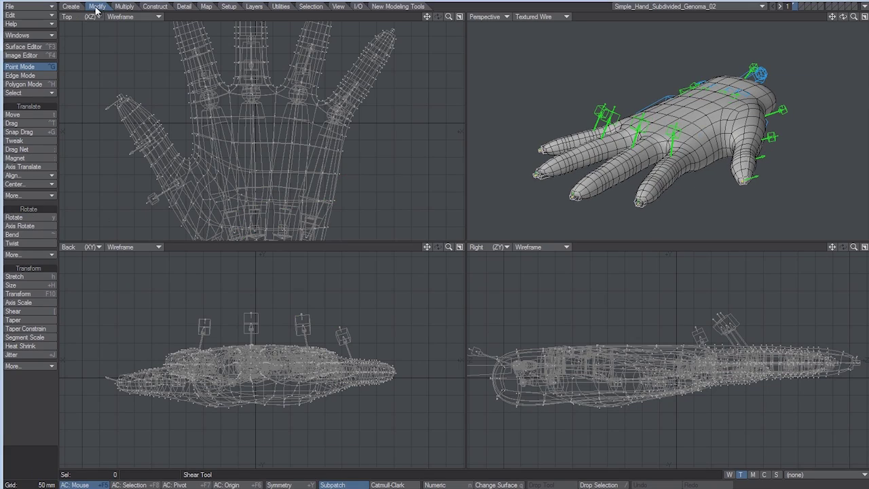
click(29, 234)
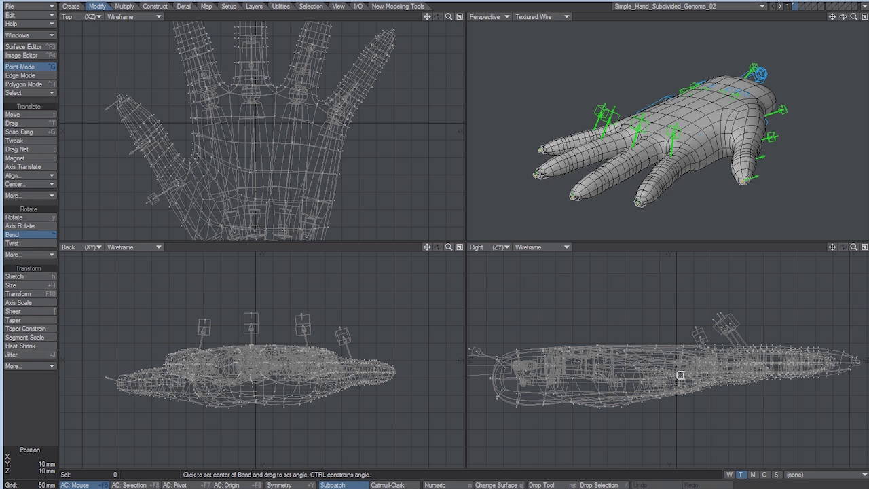
drag(680, 374, 689, 329)
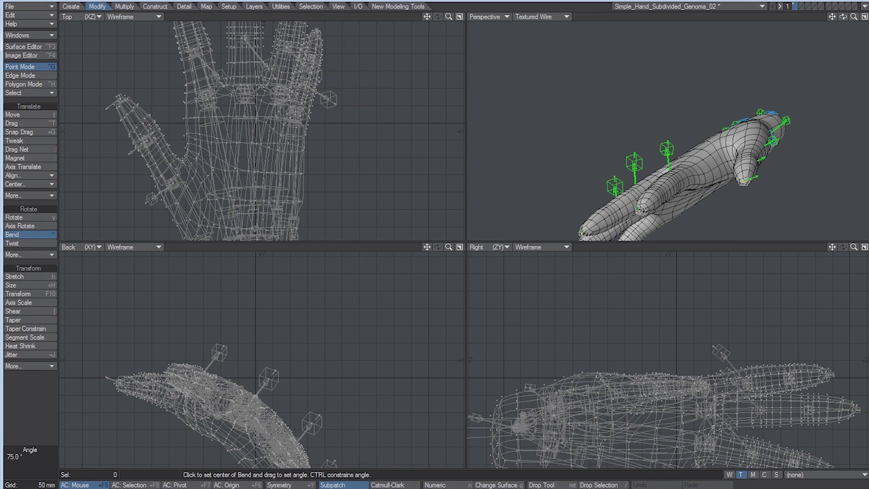
alt+drag(668, 125, 724, 55)
alt+drag(725, 54, 752, 118)
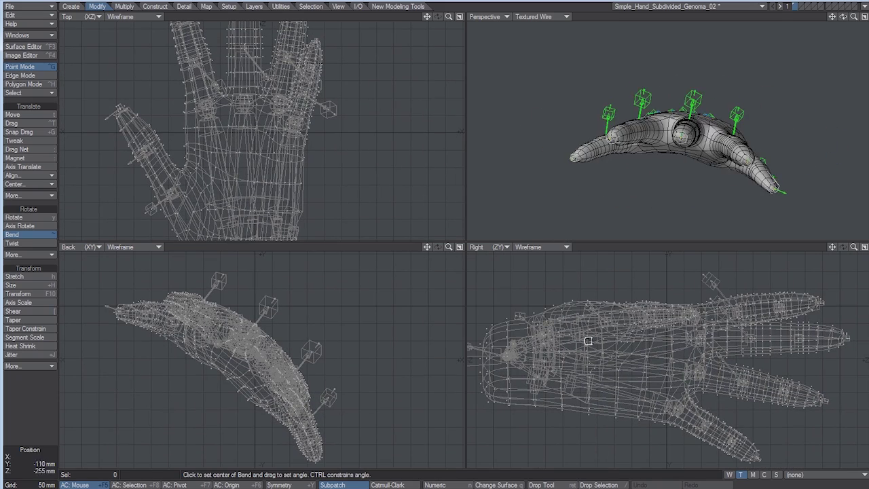
Rotate the bent hand in the back view to level the arch and centre it on the origin.
key(a)
key(y)
mouse_move(277, 350)
mouse_down()
mouse_move(318, 350)
mouse_move(283, 348)
mouse_up()
key(F2)
alt+drag(665, 95, 718, 112)
scroll(703, 120, up, 3)
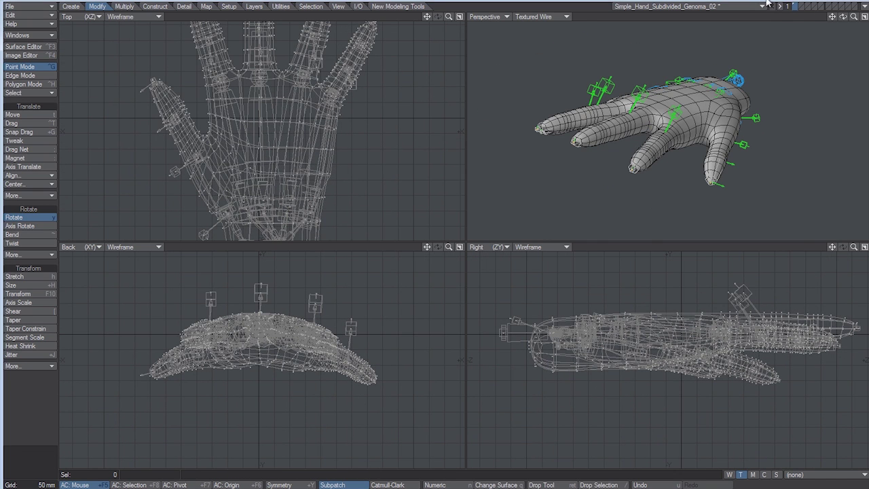
Switch to Layout and update the Genoma rig to match the bent hand.
click(863, 8)
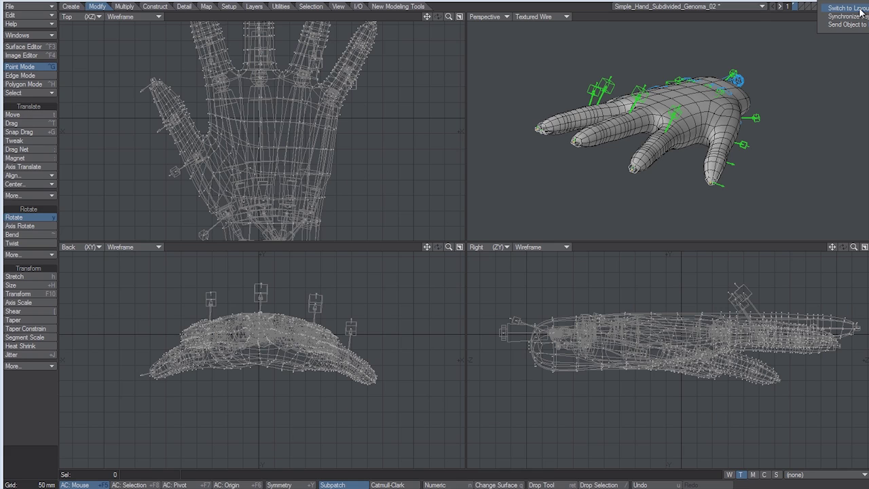
click(859, 8)
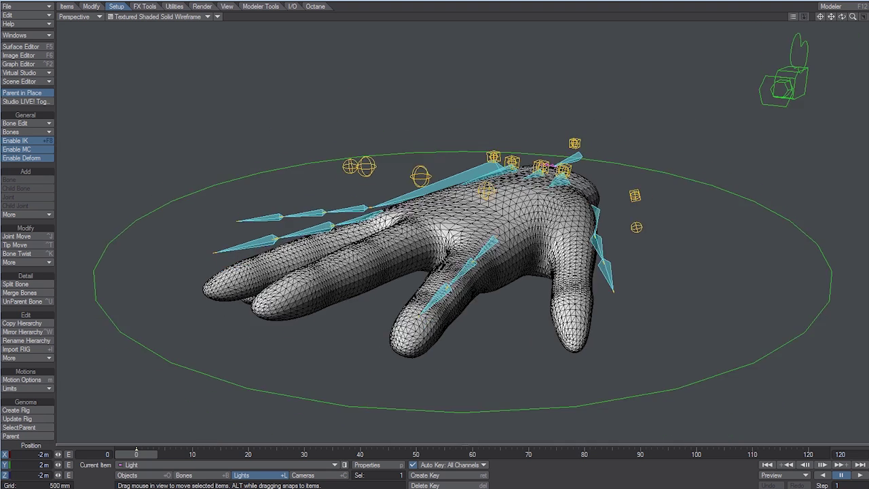
drag(841, 16, 767, 19)
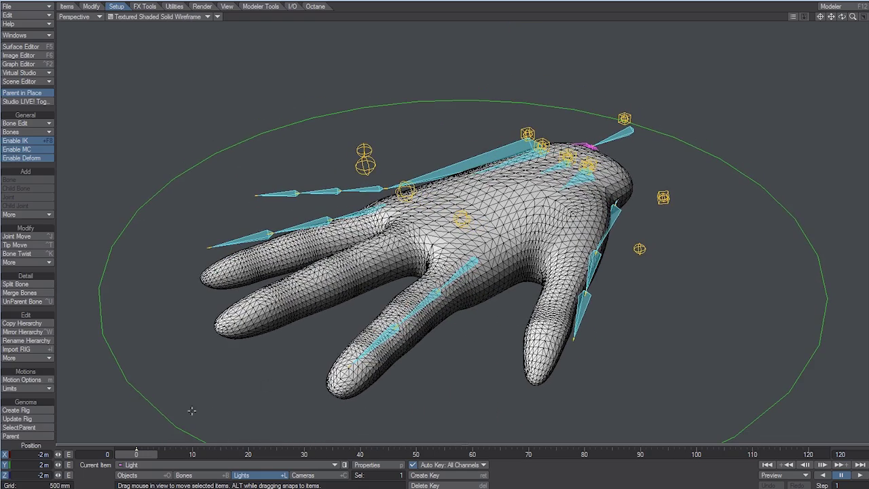
click(17, 419)
click(468, 116)
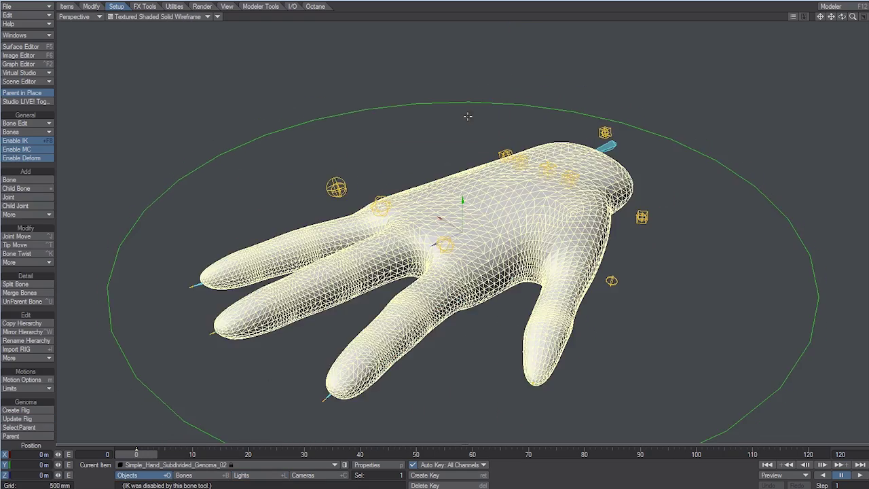
Select the controllers of all four fingers together and activate rotation.
alt+drag(524, 313, 433, 340)
key(shift+l)
click(318, 247)
alt+drag(386, 221, 434, 207)
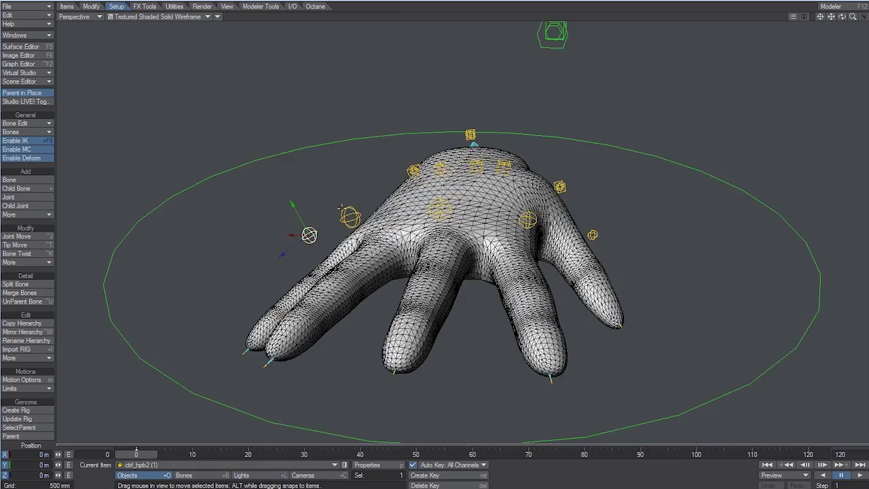
shift+click(352, 218)
alt+drag(352, 218, 403, 199)
shift+click(391, 180)
alt+drag(475, 251, 477, 219)
shift+click(444, 177)
key(y)
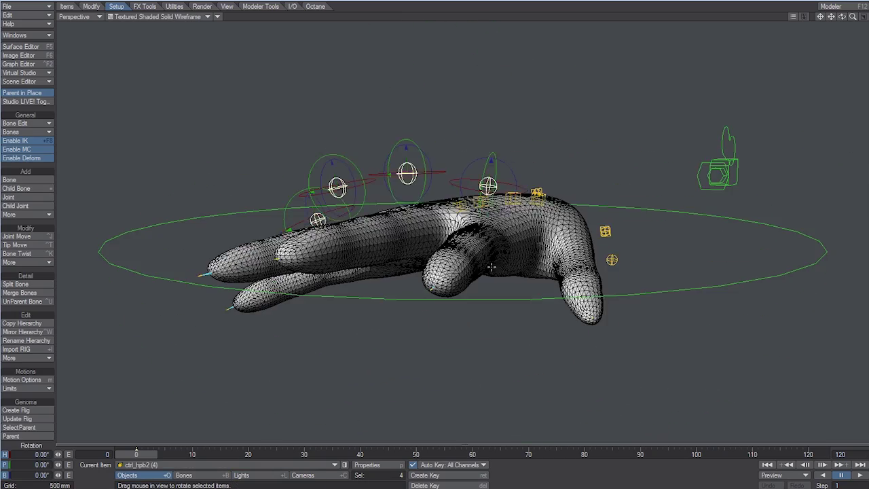
Rotate the four finger controllers together to a bank of about 12.9°, inspecting the deformation from several sides.
alt+drag(492, 267, 589, 300)
right_drag(589, 300, 660, 300)
alt+drag(659, 300, 577, 333)
right_drag(577, 332, 543, 332)
alt+drag(542, 333, 454, 316)
right_drag(455, 315, 394, 316)
alt+drag(393, 316, 577, 312)
alt+drag(488, 217, 599, 174)
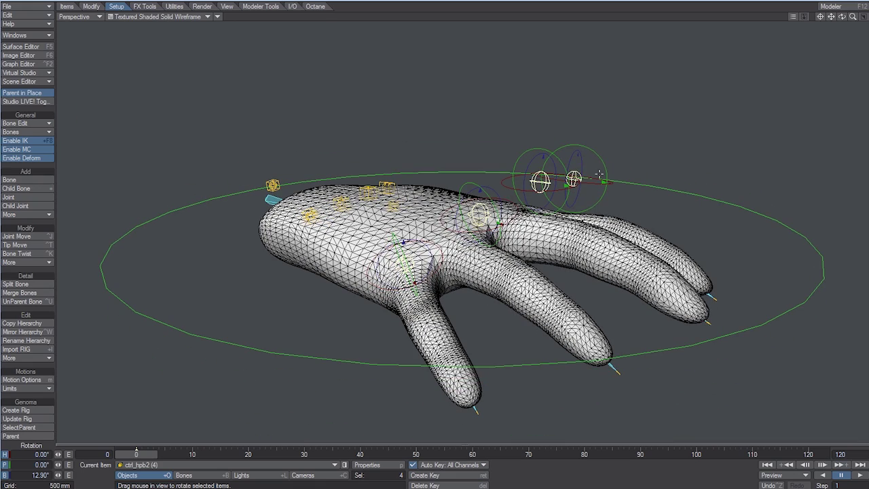
Switch to Modeler, move the selected skelegons from the mesh layer into layer 2 and show layer 1 in the background.
click(830, 6)
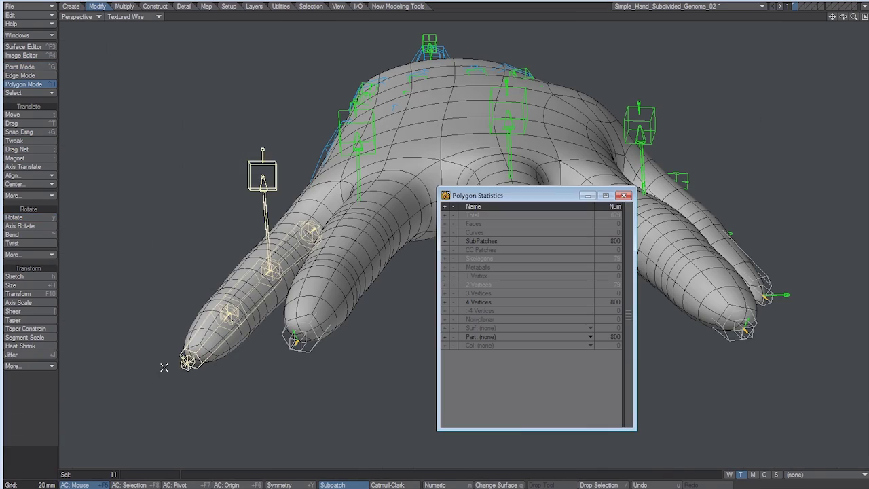
key(ctrl+x)
key(2)
key(ctrl+v)
click(623, 195)
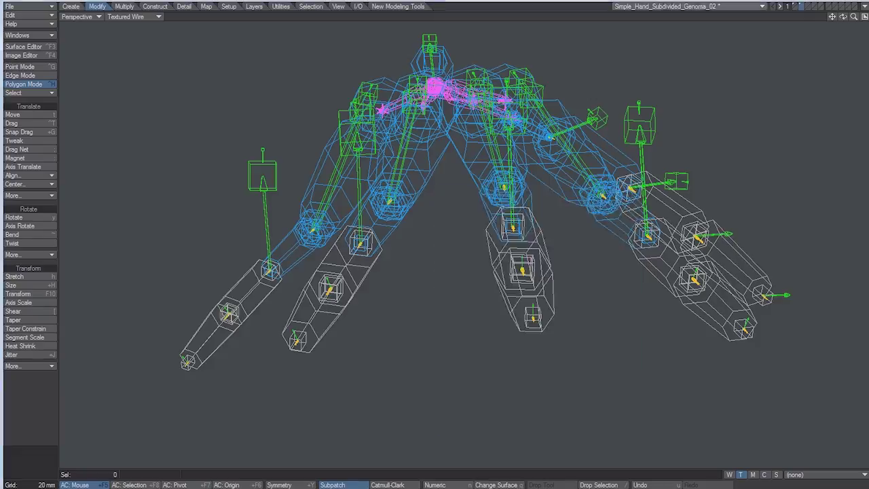
key(alt+1)
alt+drag(621, 261, 389, 349)
alt+drag(401, 292, 588, 263)
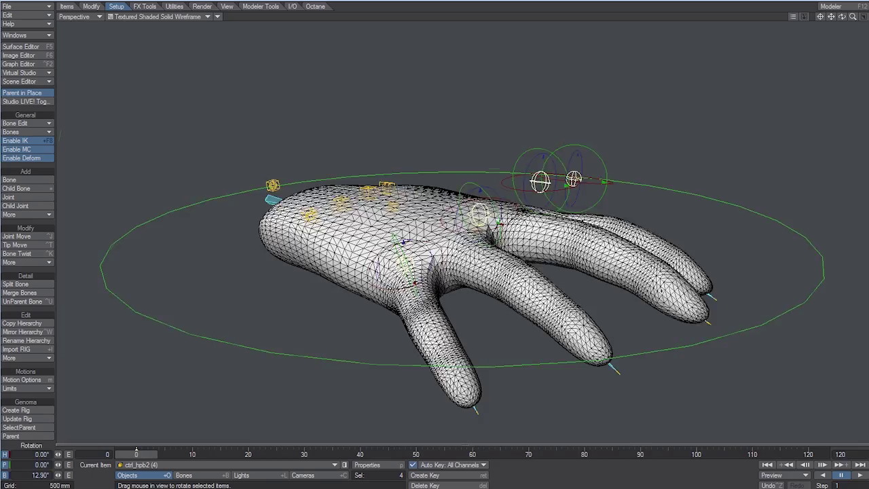
Select the thumb controller in Layout and rotate it freehand to test the thumb's deformation.
alt+drag(760, 299, 570, 294)
click(679, 286)
scroll(747, 303, up, 2)
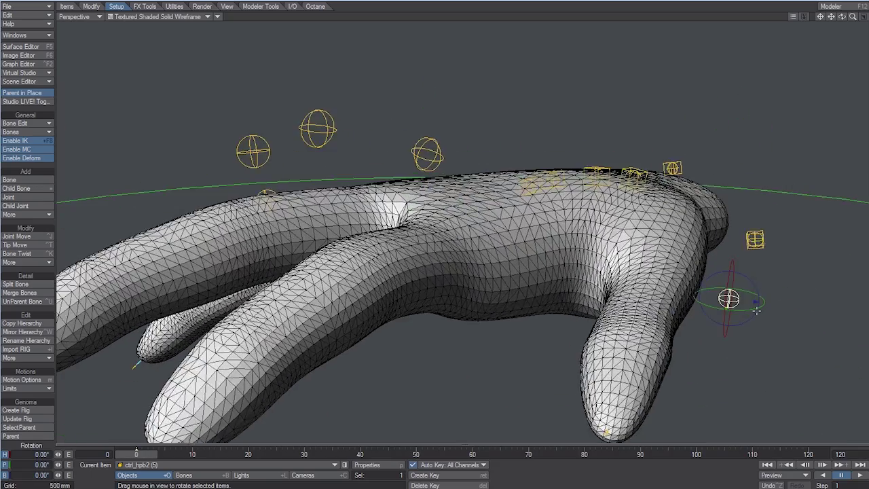
alt+drag(756, 310, 702, 304)
drag(741, 331, 679, 271)
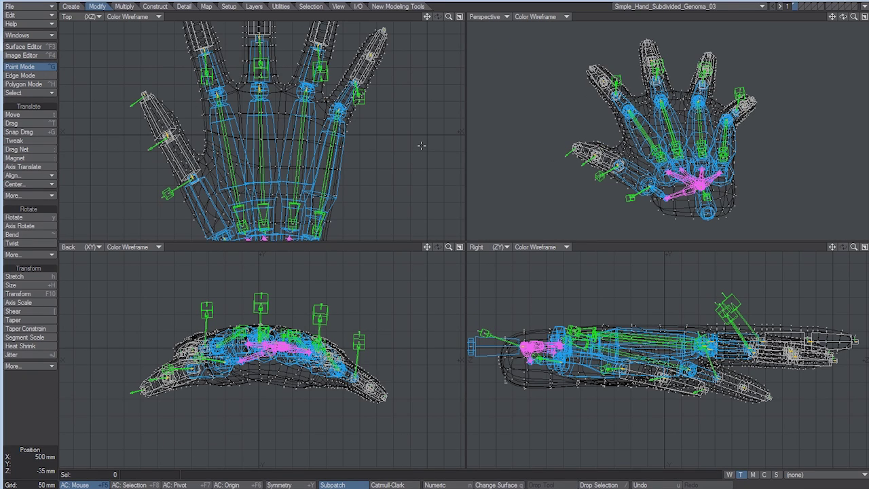
Move the whole hand with its skelegons sideways along X, clear of the centre line.
key(a)
key(t)
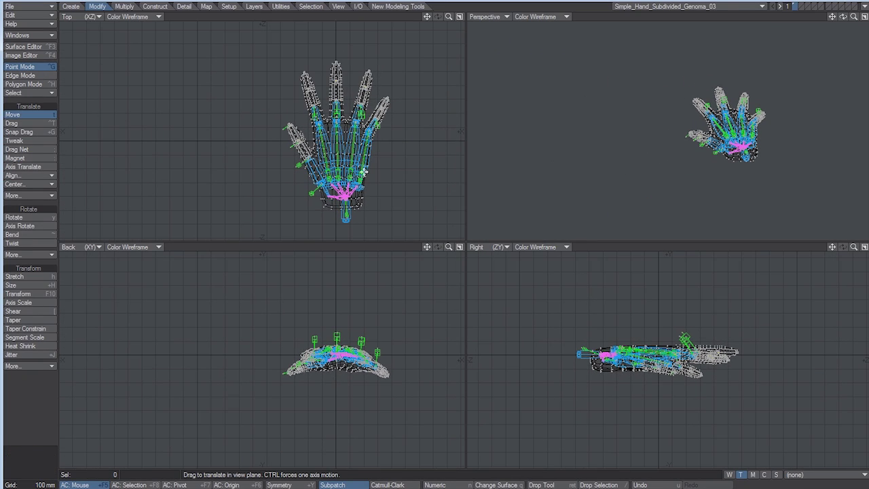
drag(364, 170, 438, 170)
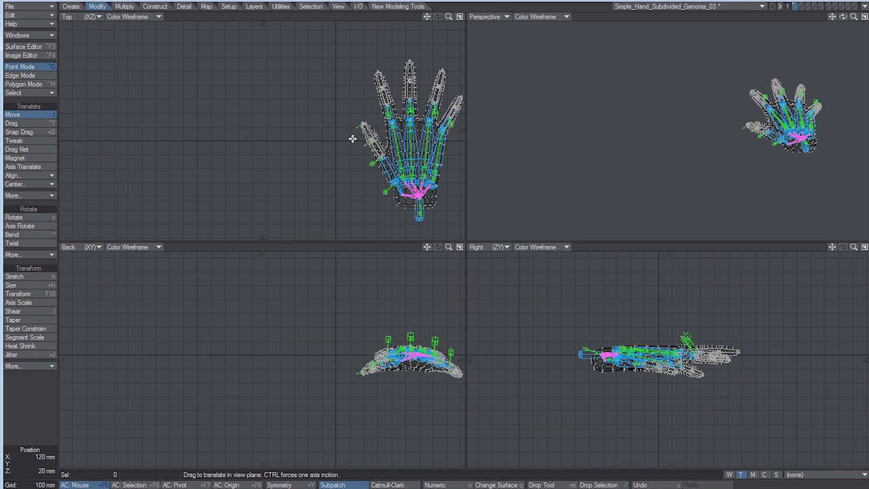
Mirror the hand and its skelegons across the X axis centre line to create the opposite hand.
key(shift+v)
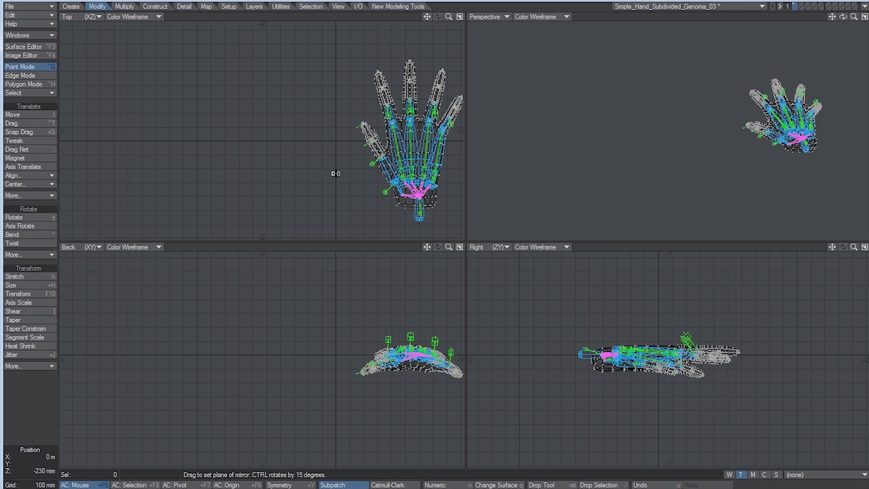
click(335, 175)
key(space)
key(space)
key(space)
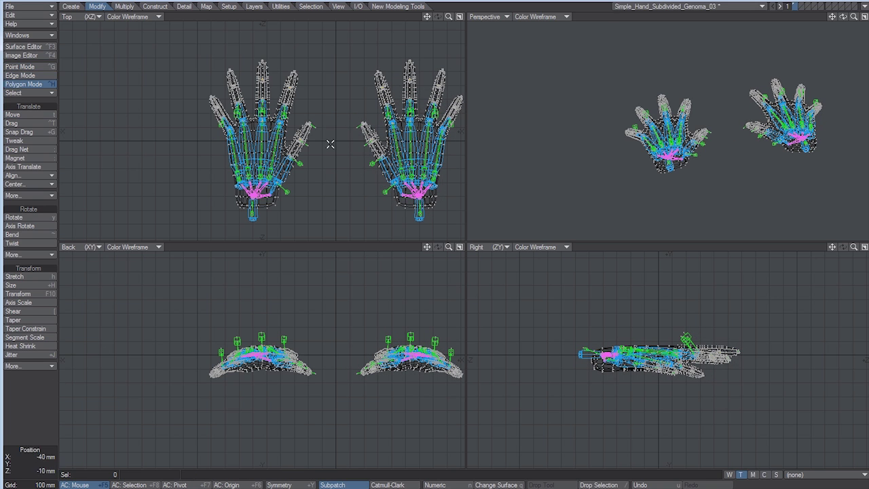
Select the mirrored hand with its skelegons and stretch it freehand to make it longer than the original hand.
right_drag(274, 237, 350, 51)
key(h)
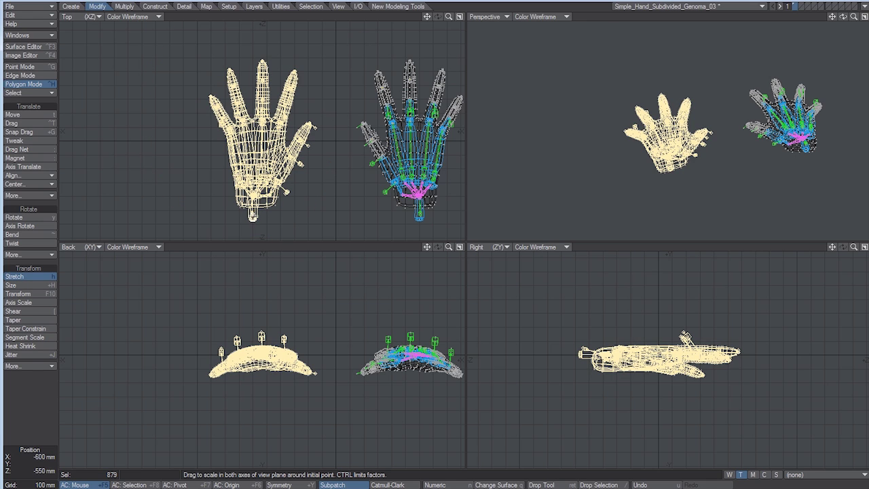
drag(256, 207, 259, 174)
alt+drag(757, 113, 597, 91)
drag(843, 17, 781, 64)
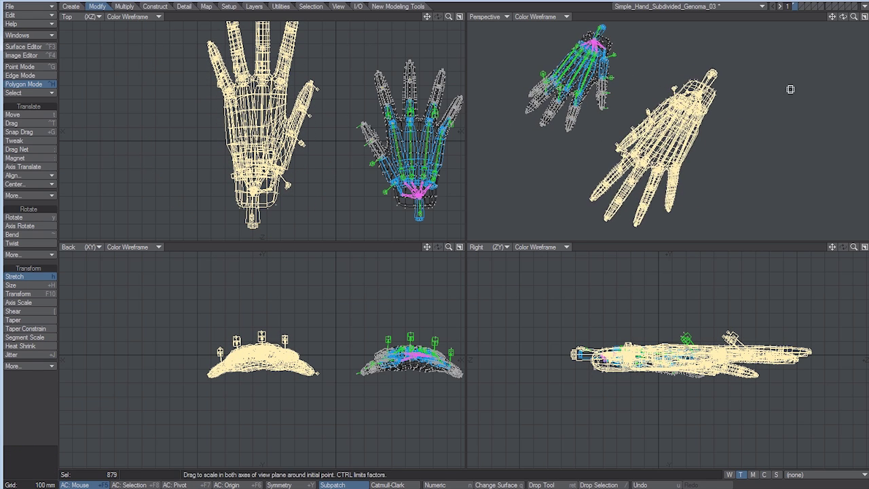
click(59, 294)
click(59, 293)
alt+drag(479, 152, 739, 104)
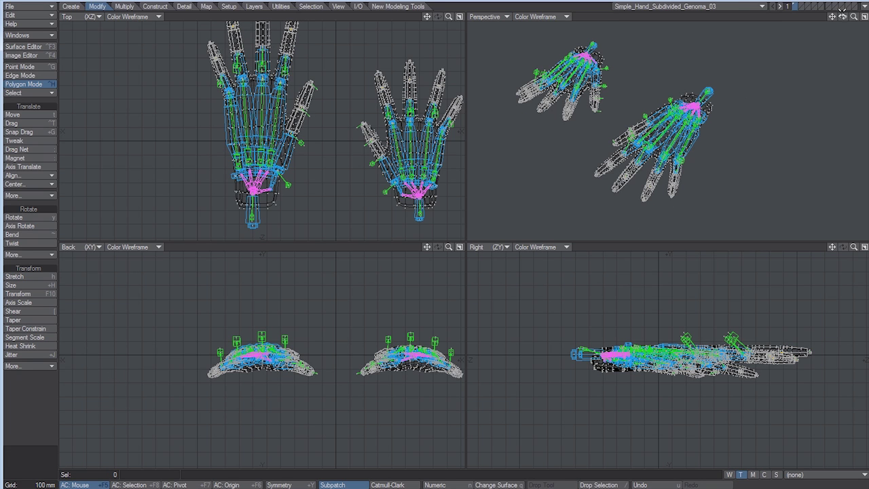
Switch to Layout and update the Genoma rig so that it covers both hands.
click(864, 6)
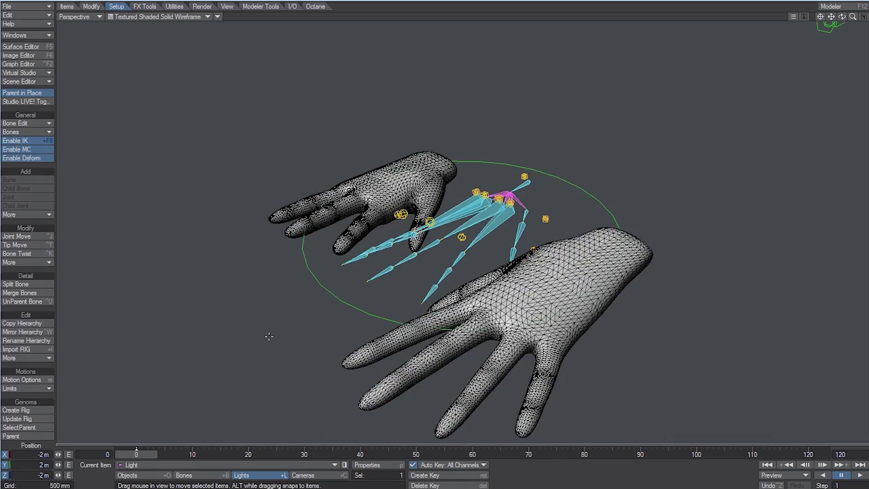
click(24, 419)
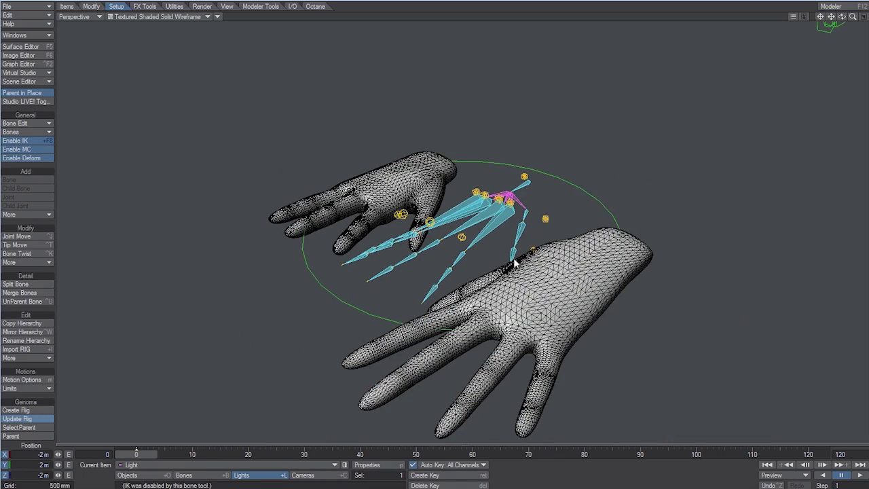
click(461, 117)
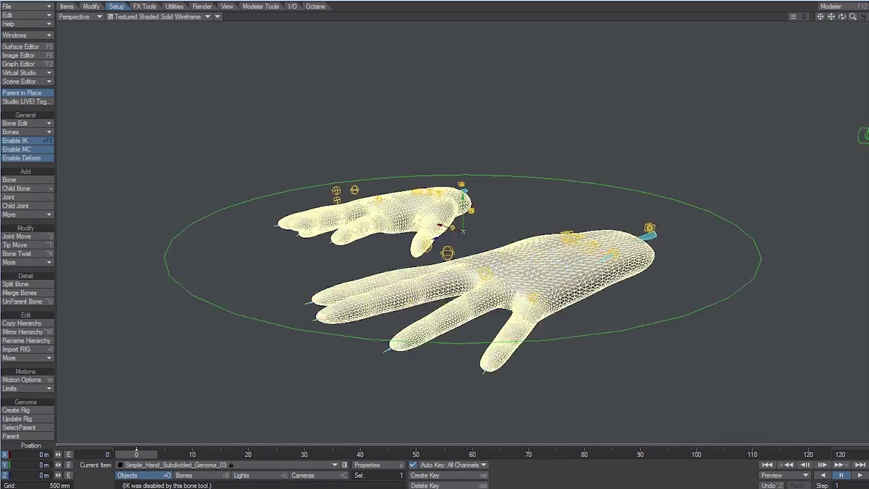
key(shift+l)
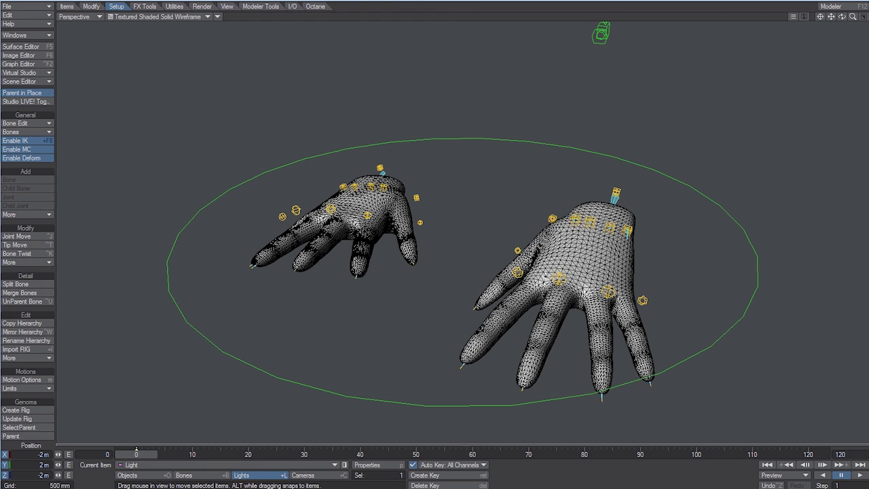
Select the finger and thumb controllers of both hands and rotate them together to a bank of 28.5°.
key(shift+o)
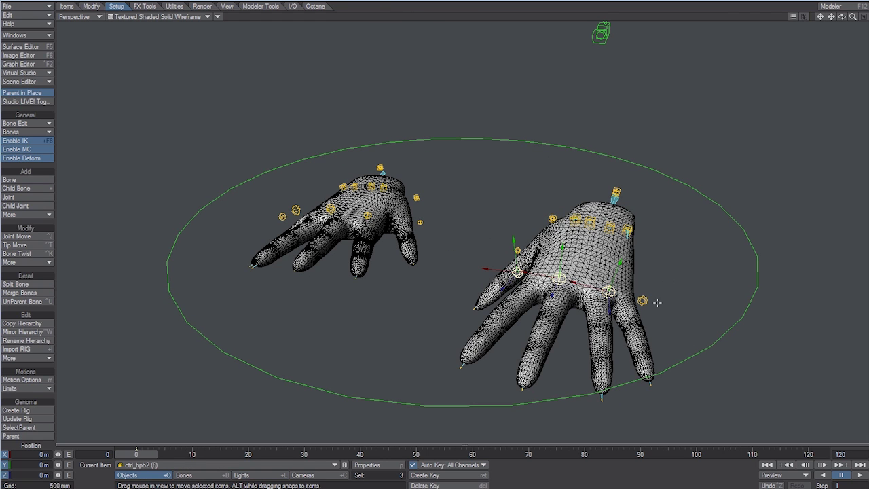
alt+drag(347, 258, 268, 223)
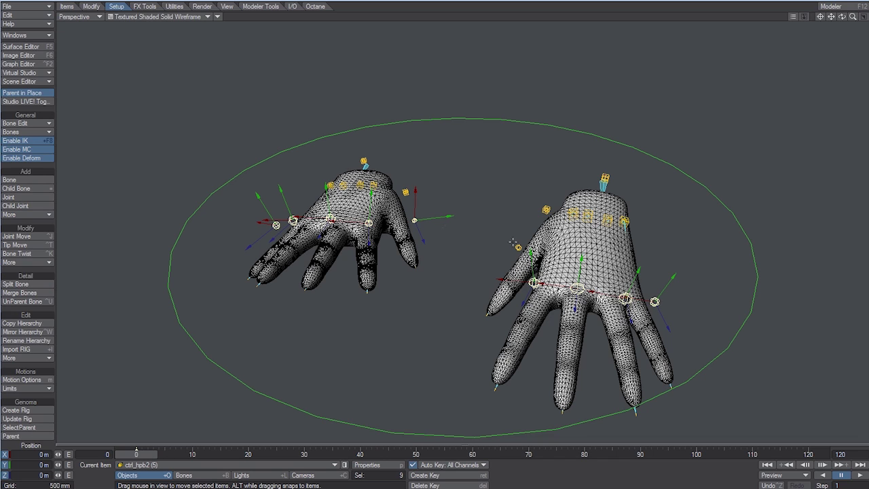
key(y)
alt+drag(638, 289, 653, 310)
right_drag(729, 310, 749, 310)
alt+drag(669, 319, 741, 302)
mouse_move(741, 301)
right_down()
mouse_move(729, 301)
mouse_move(755, 301)
mouse_move(712, 302)
mouse_move(749, 301)
mouse_move(737, 309)
right_up()
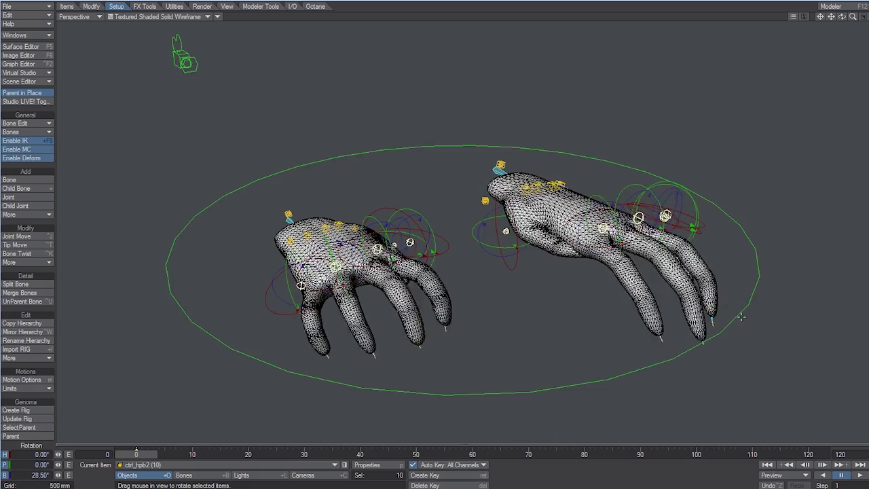
Rotate the ten controllers back to a bank of about 11°, inspecting both hands' deformation from several sides.
alt+drag(737, 312, 698, 288)
right_drag(698, 288, 723, 287)
alt+drag(601, 204, 660, 223)
right_drag(709, 174, 682, 175)
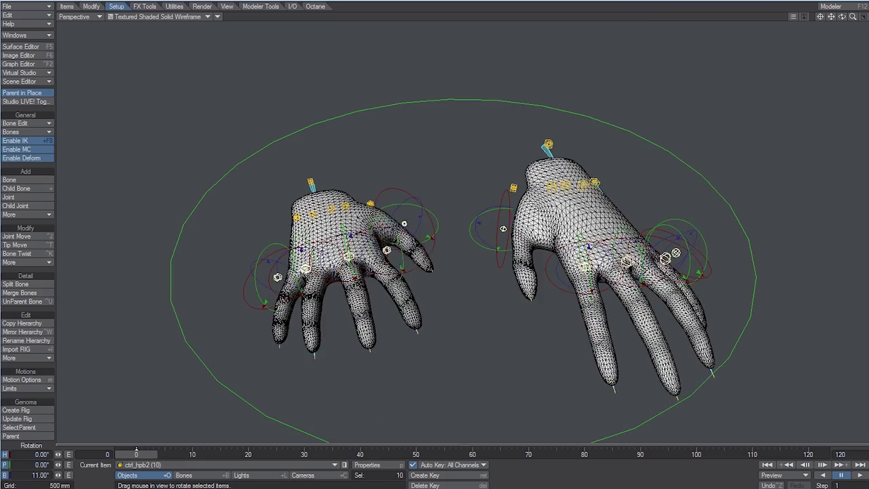
drag(682, 175, 711, 213)
key(space)
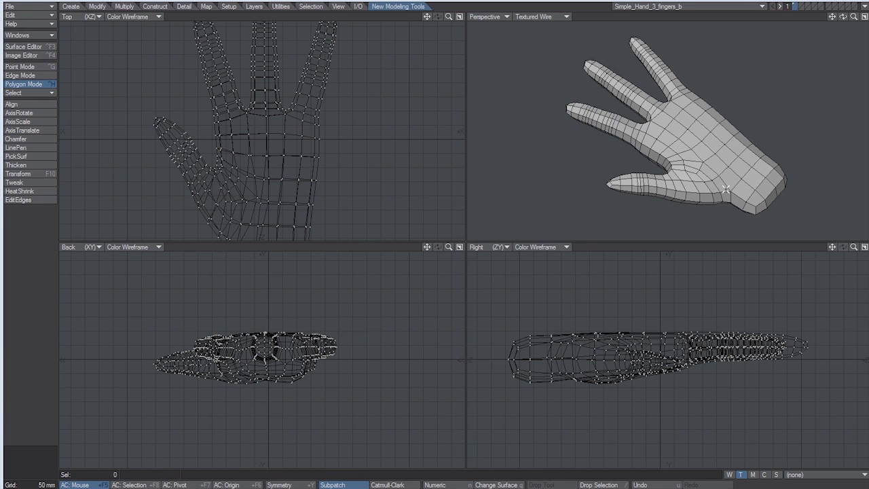
In Modeler, switch from the three-finger hand to Simple_Hand_Subdivided_Genoma and select all its skelegons.
mouse_move(726, 190)
alt+mouse_down()
mouse_move(687, 193)
mouse_move(722, 190)
alt+mouse_up()
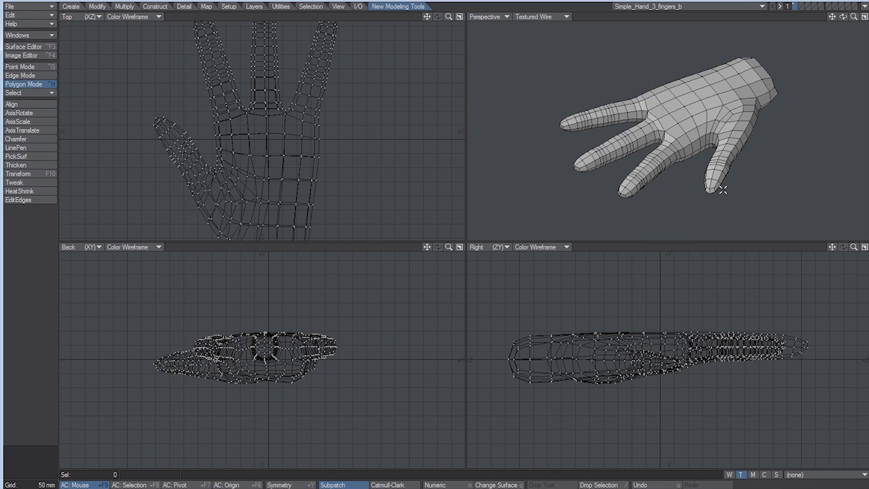
click(698, 7)
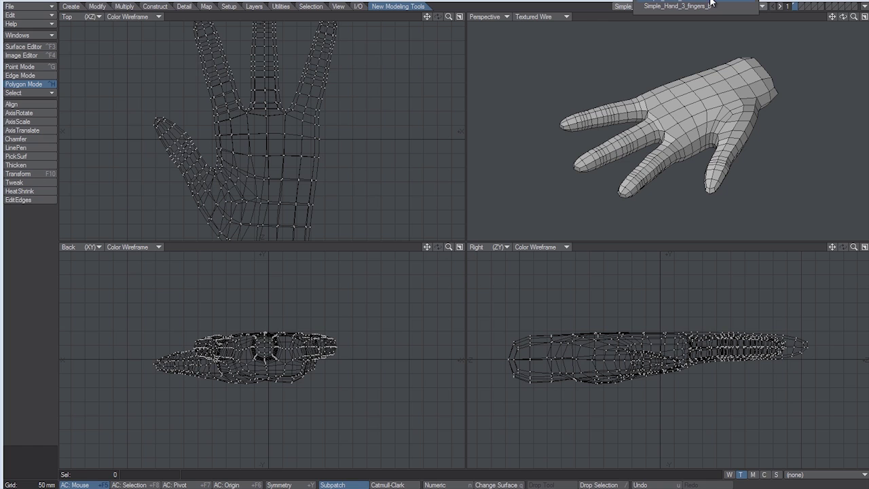
click(710, 2)
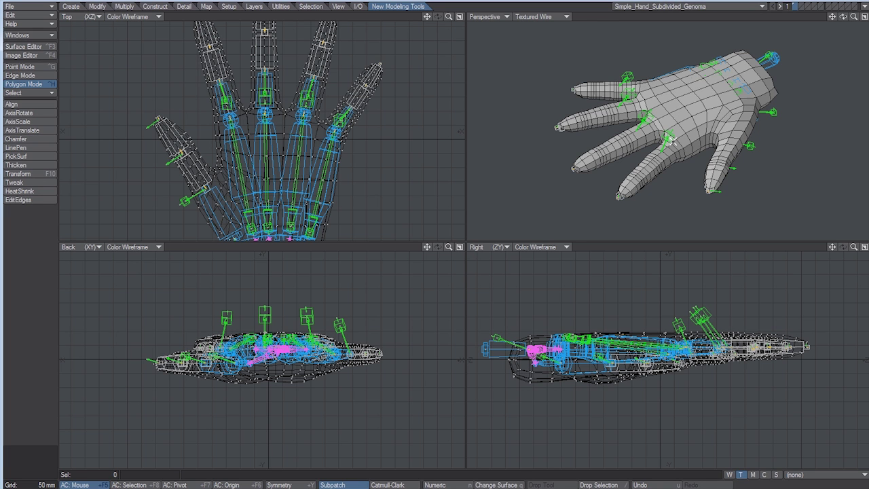
key(w)
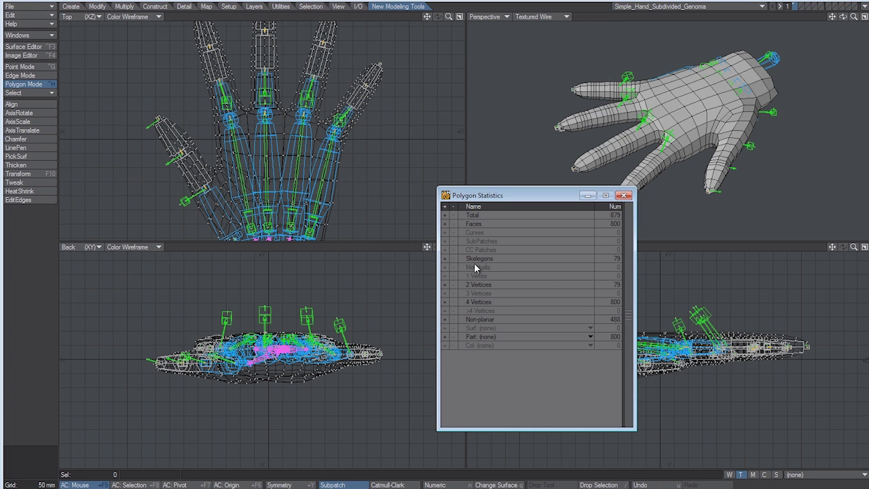
click(445, 258)
click(625, 196)
Copy the selected skelegons into layer 2 of Simple_Hand_3_fingers_b, with the hand mesh in the background.
click(705, 6)
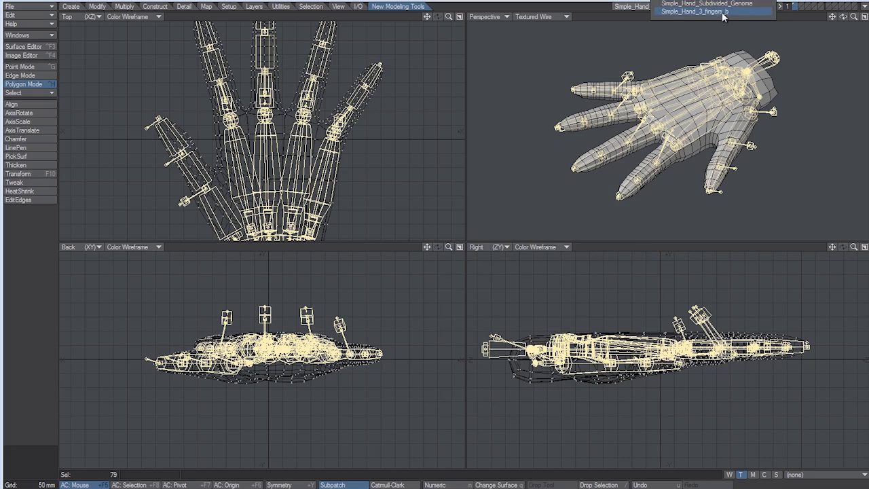
click(728, 16)
click(794, 8)
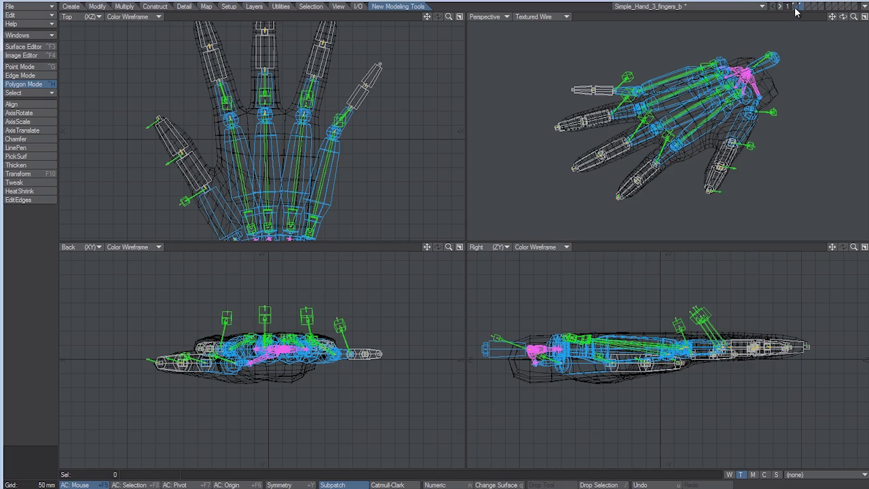
Delete the little finger's skelegons, including its connecting link at the wrist and the whole connected finger chain.
scroll(698, 110, up, 1)
alt+drag(698, 110, 711, 158)
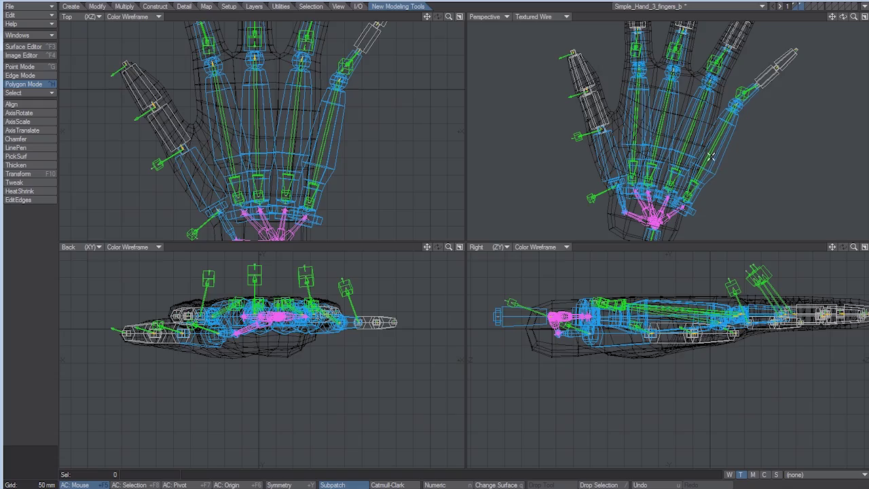
key(KP_0)
alt+drag(543, 237, 611, 177)
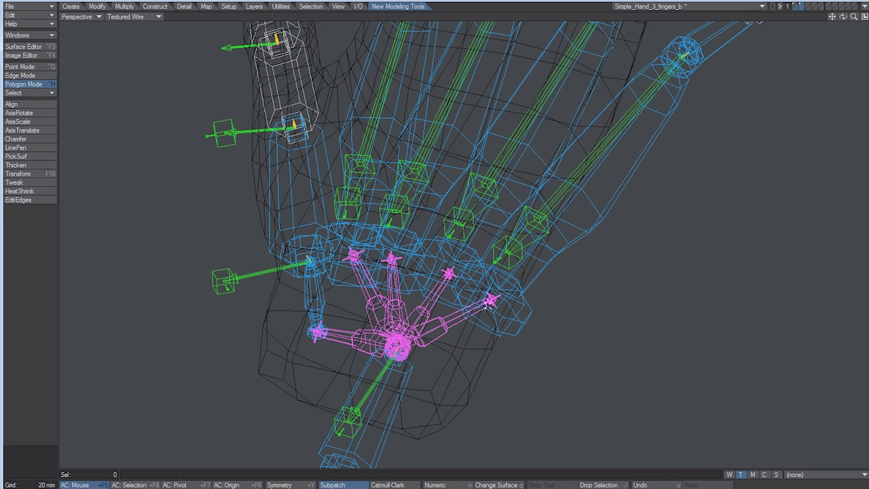
alt+drag(488, 300, 533, 311)
click(616, 242)
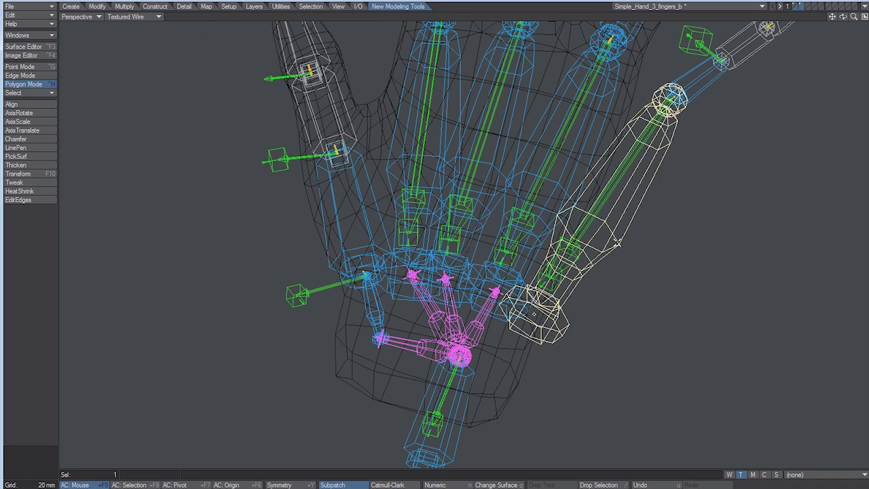
key(bracketright)
scroll(652, 234, down, 3)
key(t)
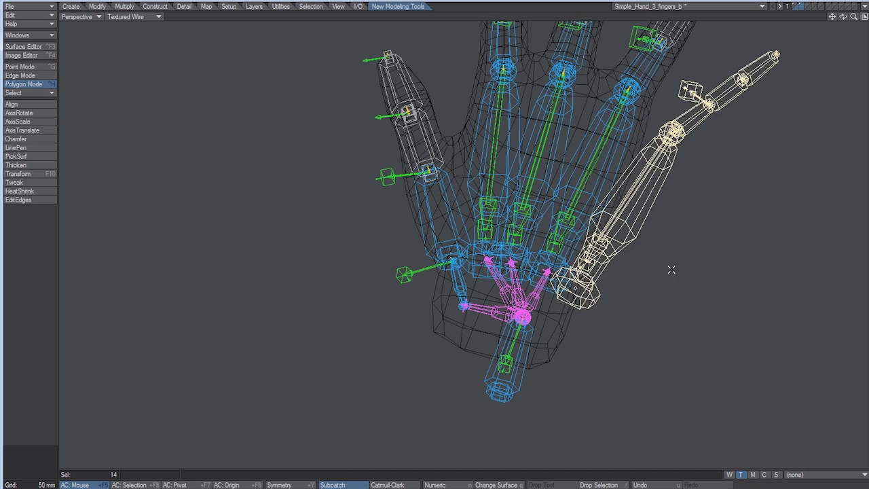
key(y)
scroll(682, 308, down, 4)
drag(671, 269, 693, 255)
key(Delete)
scroll(615, 283, up, 3)
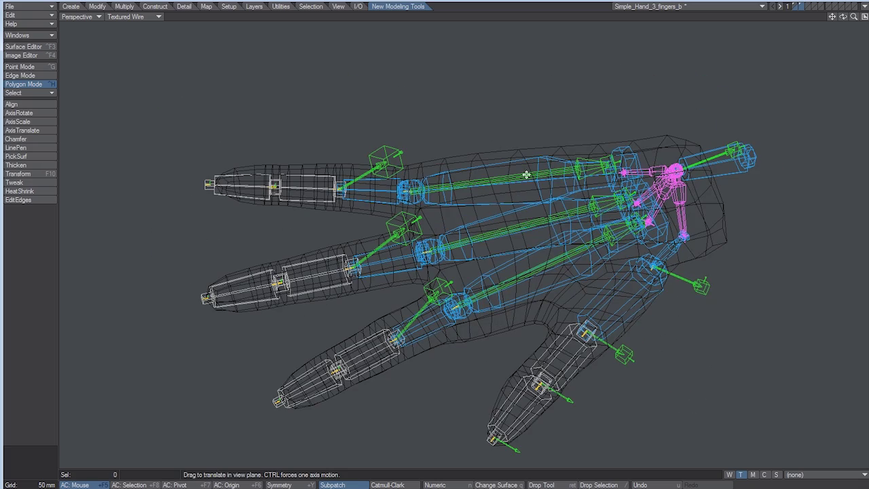
Combine the remaining skelegons with the three-finger hand mesh in layer 1 and return to the four-view layout.
alt+shift+drag(649, 362, 657, 329)
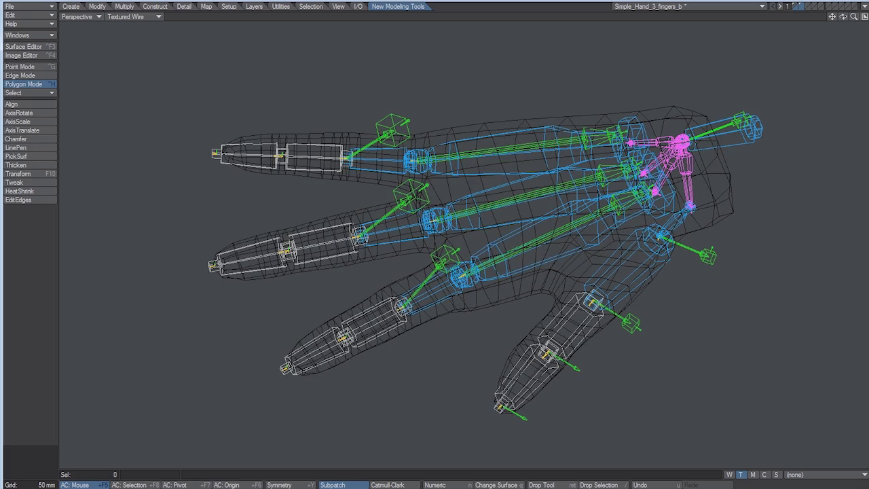
alt+drag(773, 265, 543, 242)
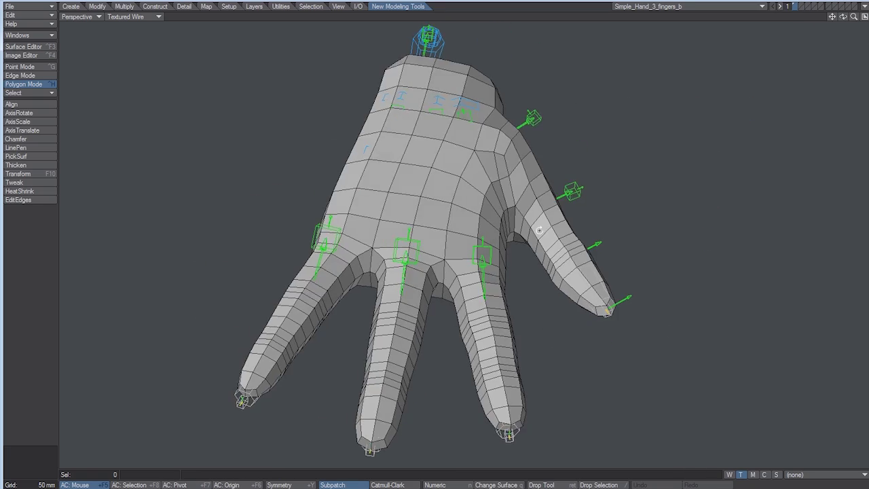
alt+drag(543, 270, 577, 270)
key(KP_0)
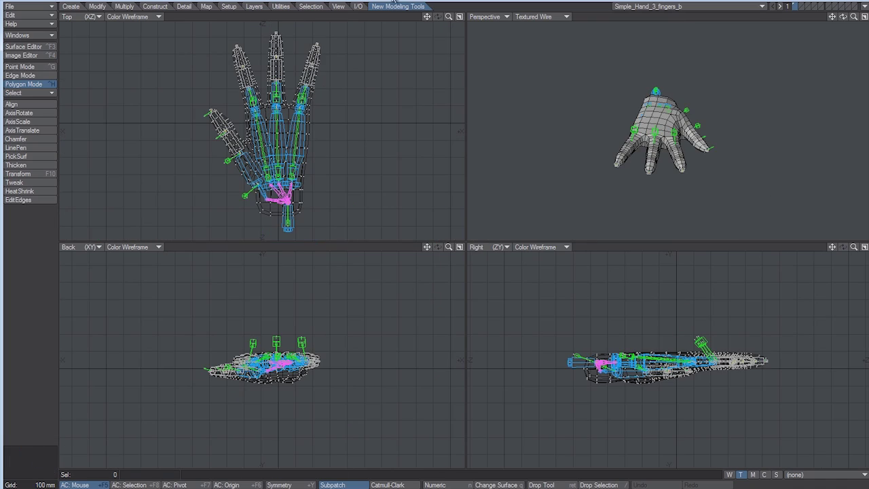
Bend the three-finger hand and its skelegons freehand so that the outer finger side curves downward.
click(72, 7)
click(97, 6)
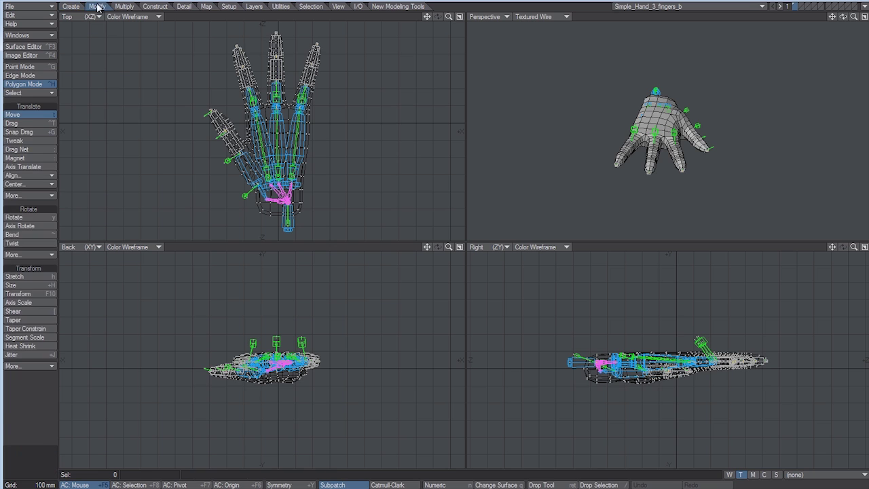
click(25, 234)
drag(668, 365, 670, 414)
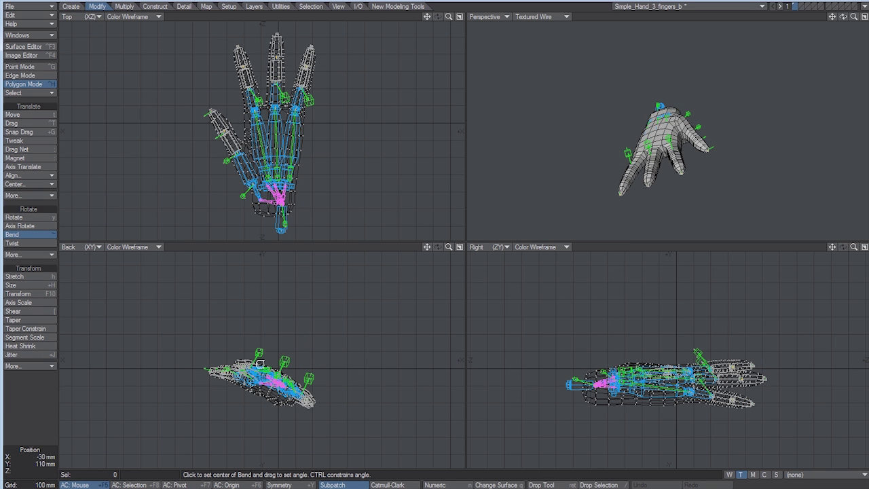
Rotate the bent hand back to a level orientation in the back view and centre it.
key(y)
drag(271, 372, 242, 372)
key(F2)
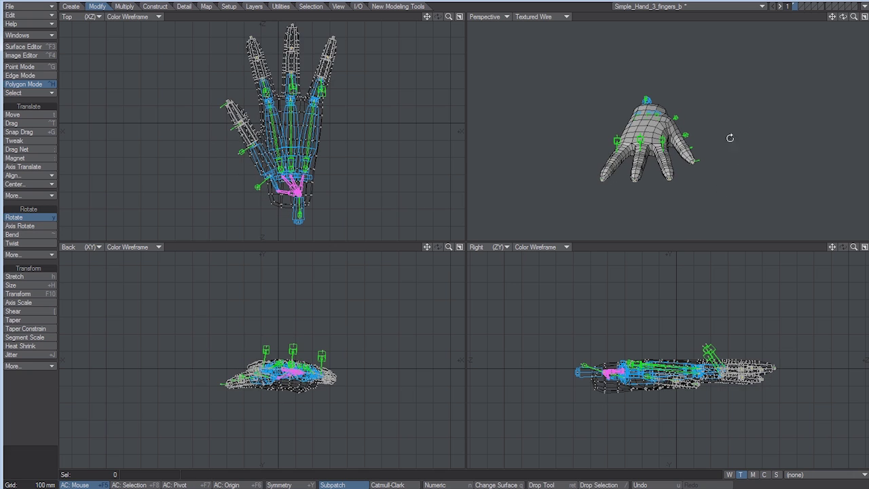
Switch to Layout and update the Genoma rig for the bent three-finger hand.
scroll(723, 138, up, 3)
alt+drag(723, 138, 655, 138)
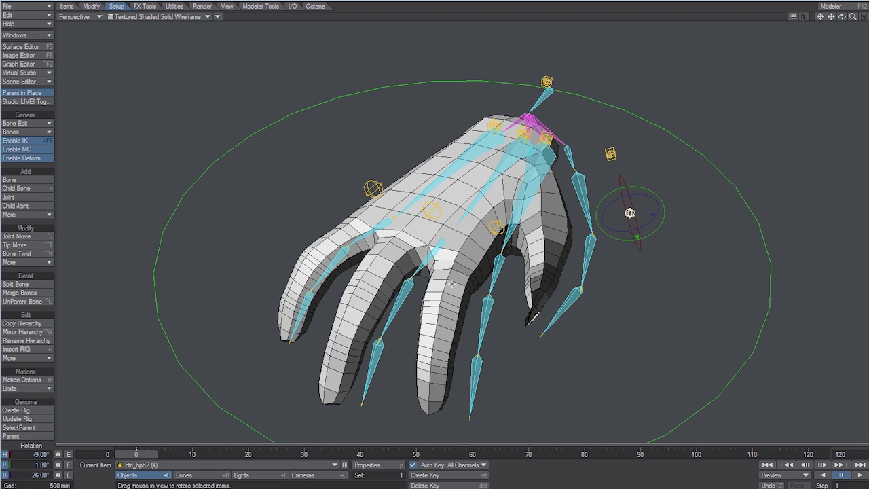
click(31, 419)
click(464, 117)
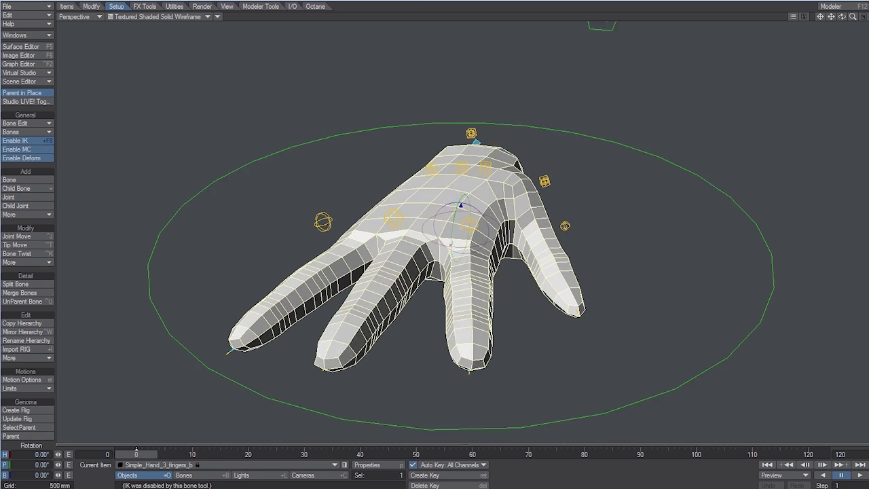
Select the three finger controllers and rotate them together to a bank of 20.6° to test the deformation.
click(325, 211)
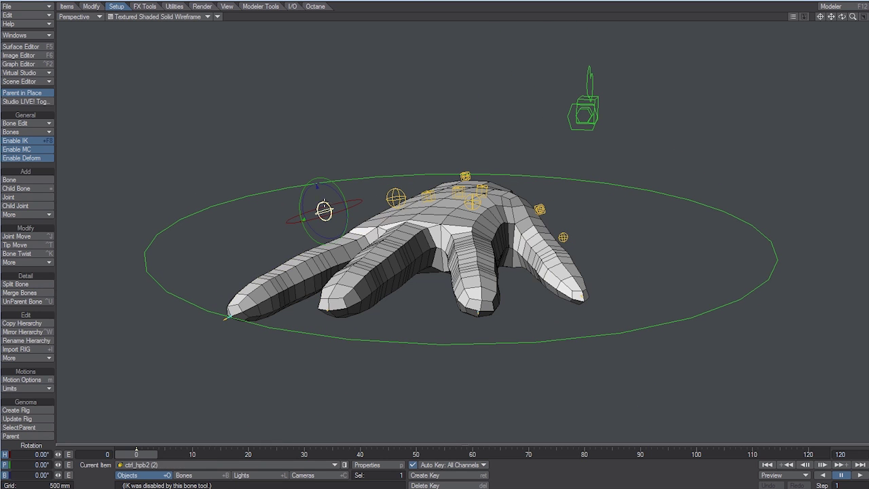
shift+click(395, 197)
shift+click(473, 202)
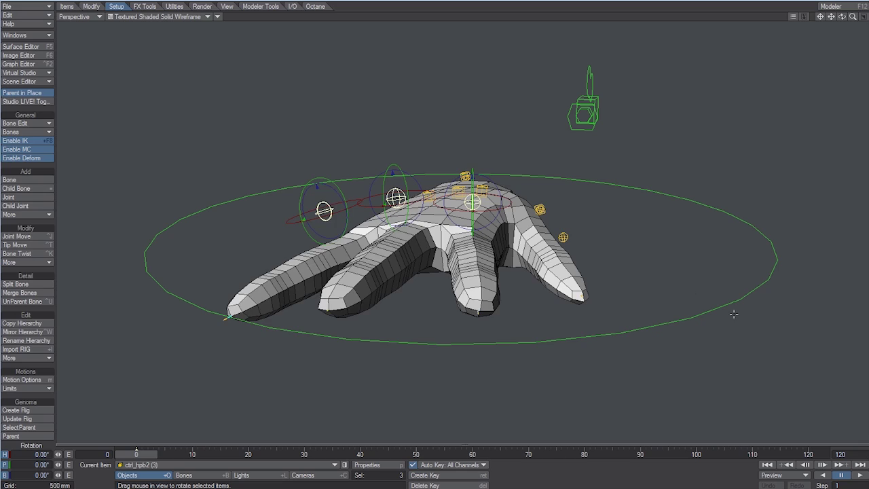
mouse_move(734, 314)
right_down()
mouse_move(781, 313)
mouse_move(737, 312)
right_up()
alt+drag(737, 312, 758, 312)
right_drag(758, 312, 722, 312)
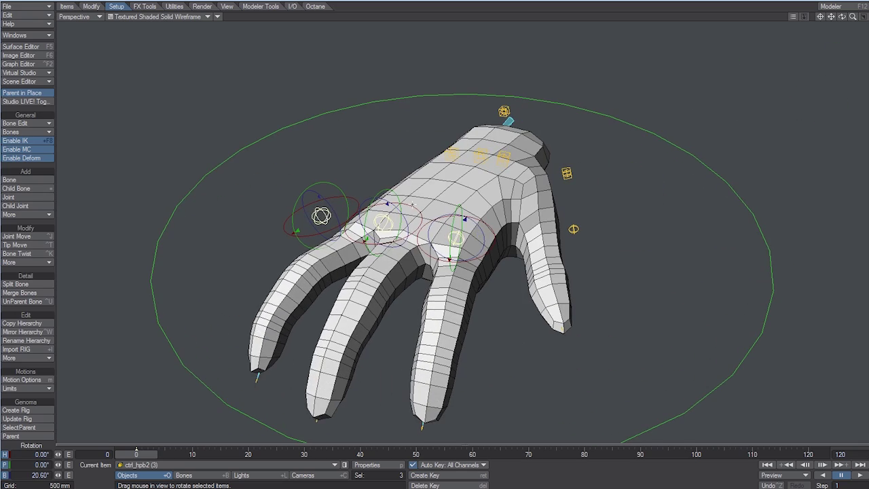
alt+drag(413, 205, 397, 204)
scroll(397, 204, down, 3)
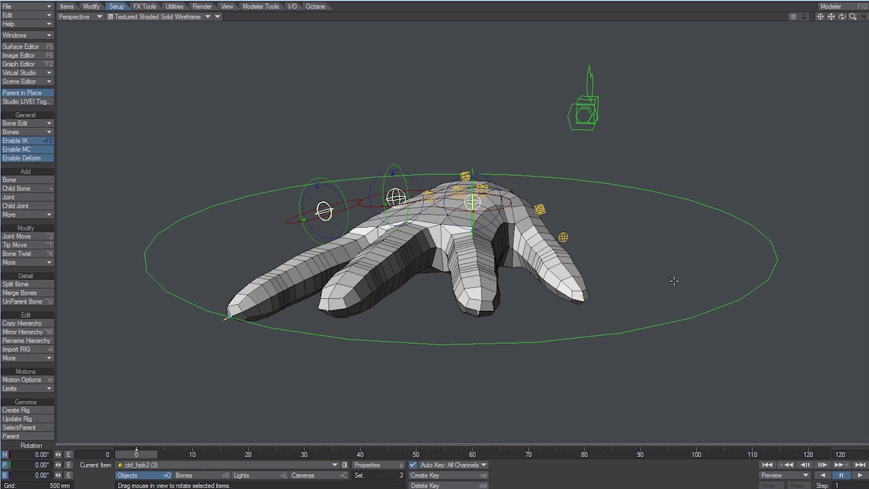
Repeat the joint rotation of the three selected finger controllers to a bank of 20.6°.
right_drag(732, 312, 779, 312)
alt+drag(779, 311, 760, 344)
right_drag(760, 345, 752, 345)
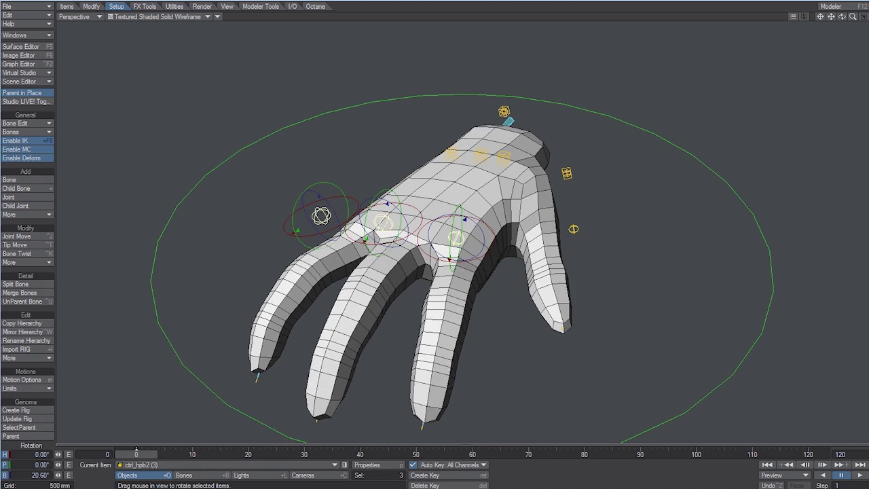